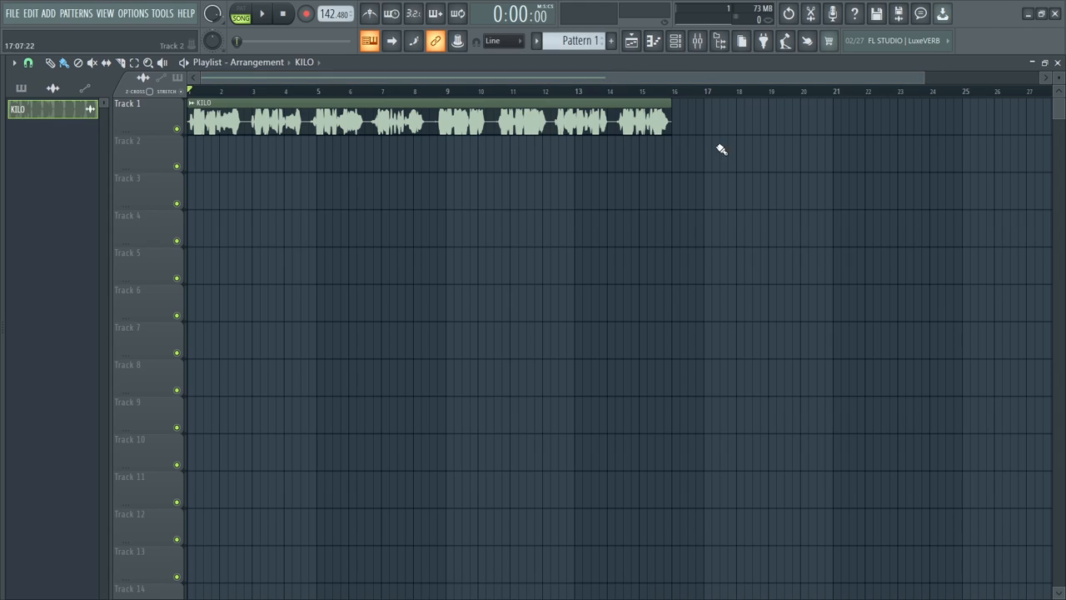
- Play the KILO vocal clip on Track 1 from the start, stopping around bar 8
{"action": "left_click_drag", "start_coordinate": [923, 75], "coordinate": [784, 79]}
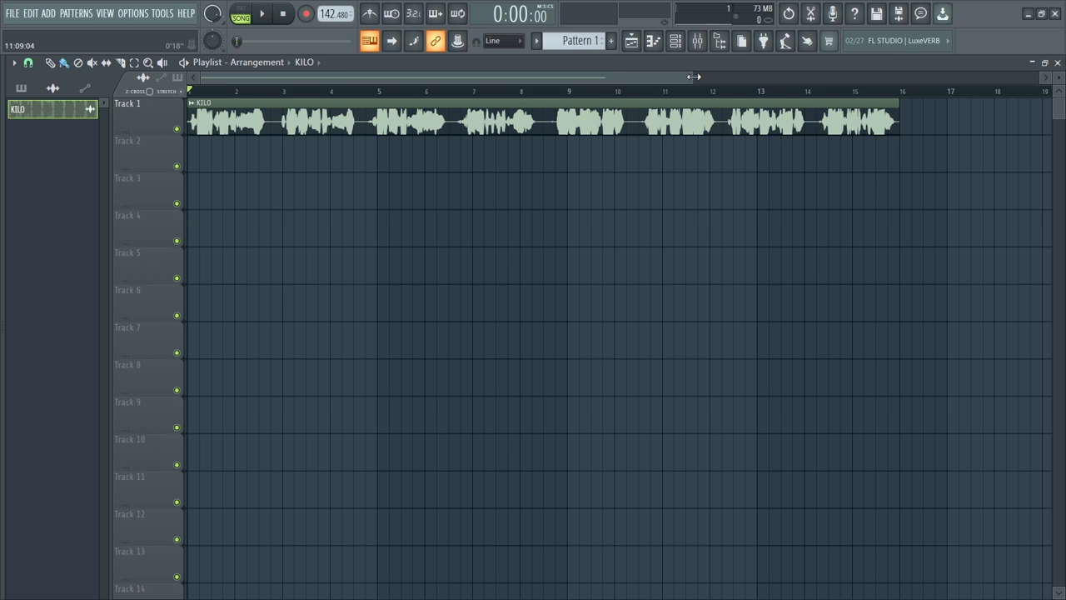
{"action": "left_click", "coordinate": [265, 15]}
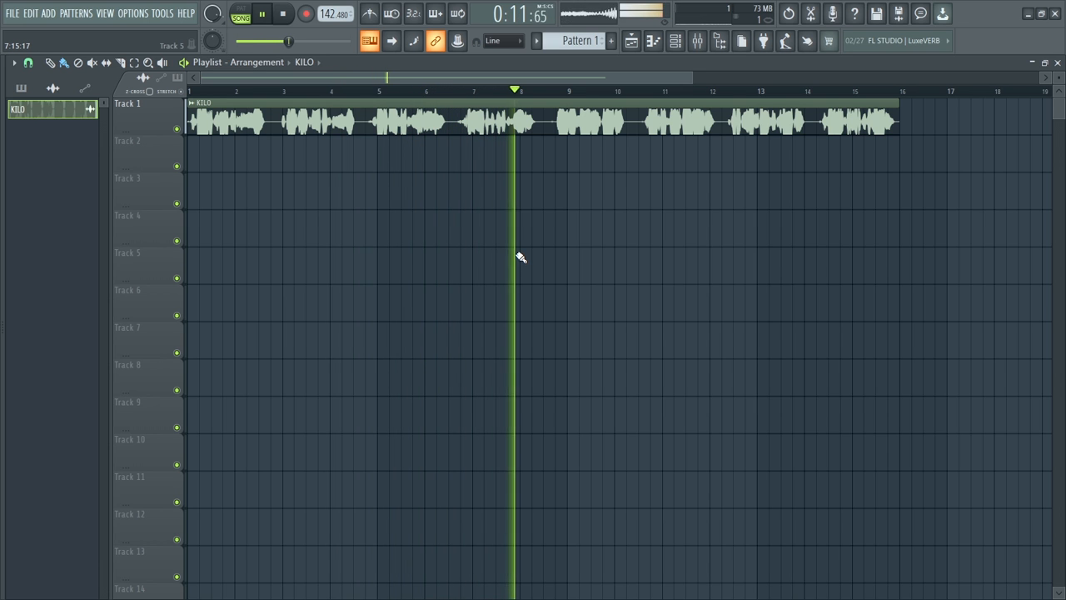
{"action": "key", "text": "space"}
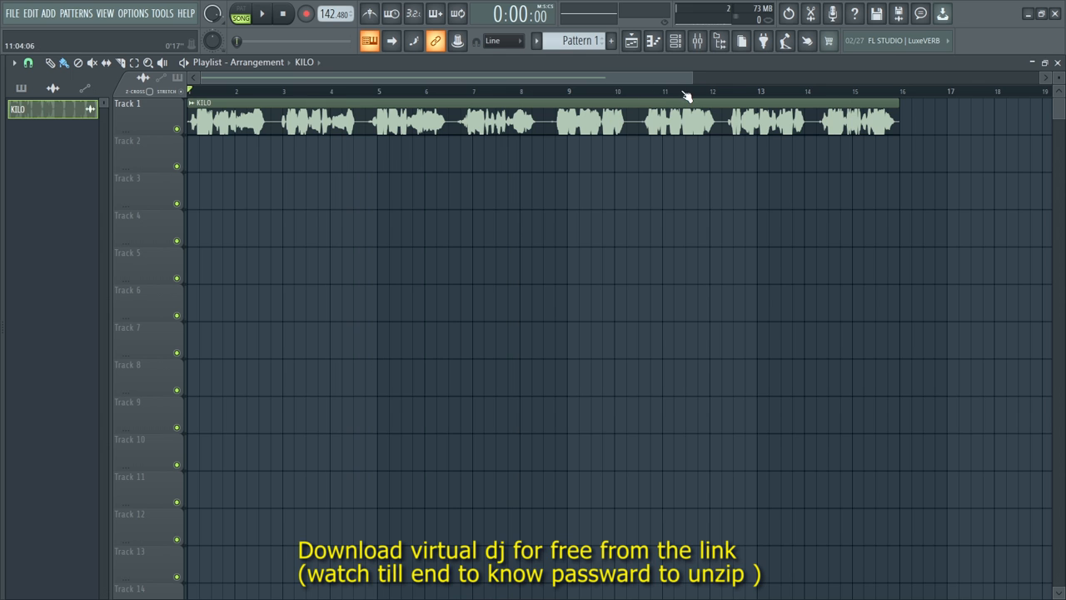
- Audition short passages of the KILO clip starting at about bars 2, 4 and 6
{"action": "left_click_drag", "start_coordinate": [693, 79], "coordinate": [507, 79]}
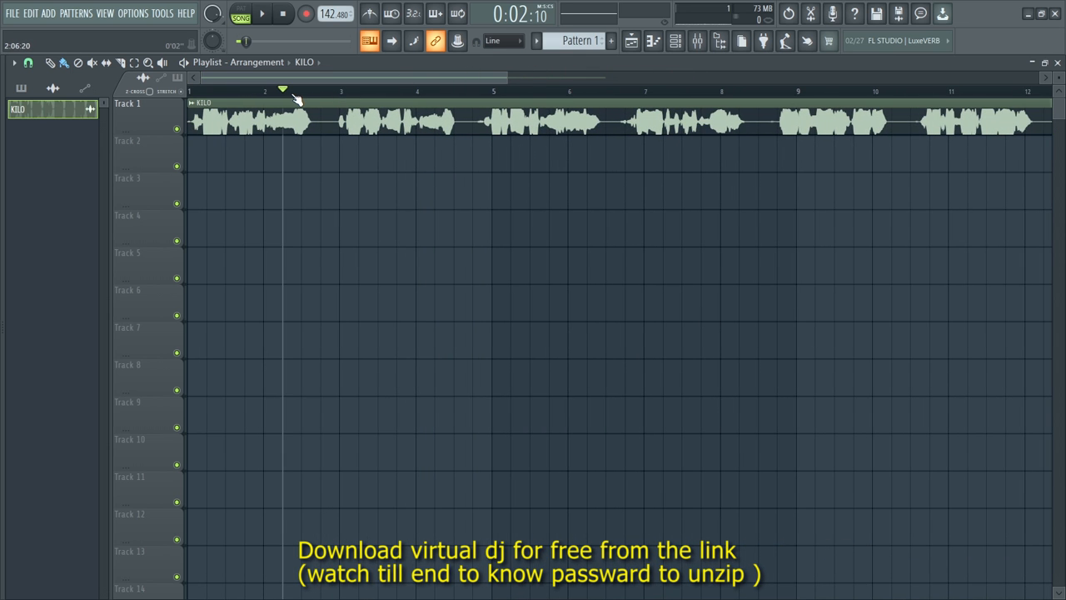
{"action": "key", "text": "space"}
{"action": "key", "text": "space"}
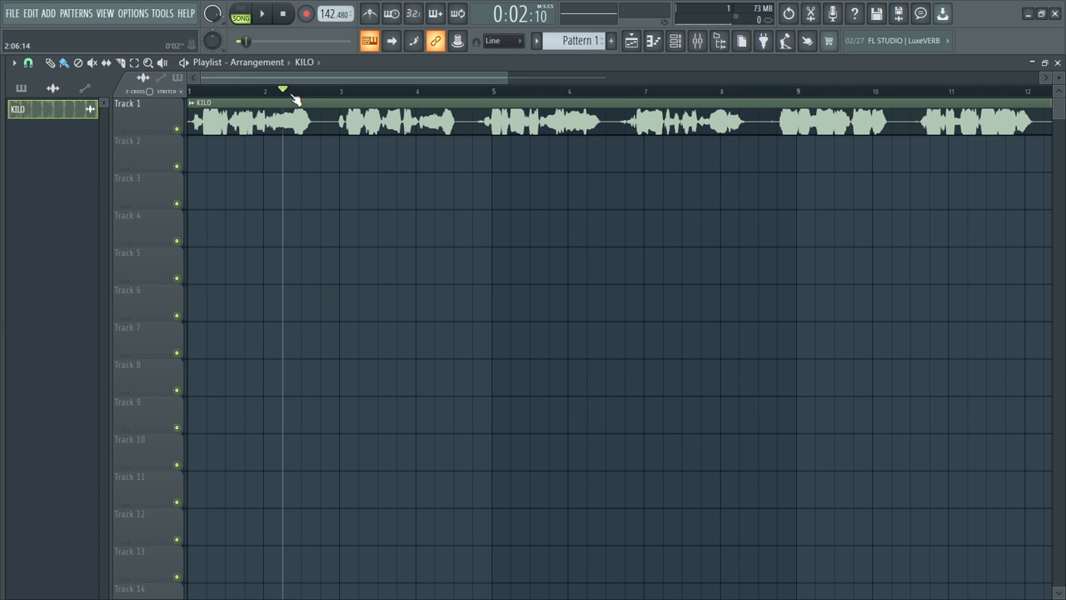
{"action": "left_click", "coordinate": [433, 94]}
{"action": "key", "text": "space"}
{"action": "key", "text": "space"}
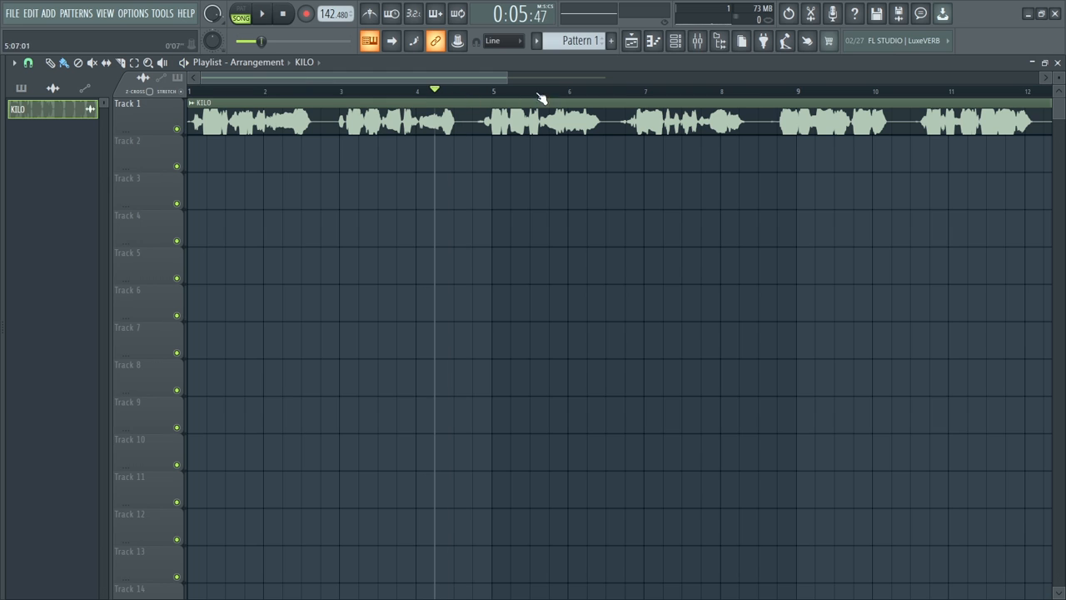
{"action": "left_click", "coordinate": [568, 94]}
{"action": "key", "text": "space"}
{"action": "key", "text": "space"}
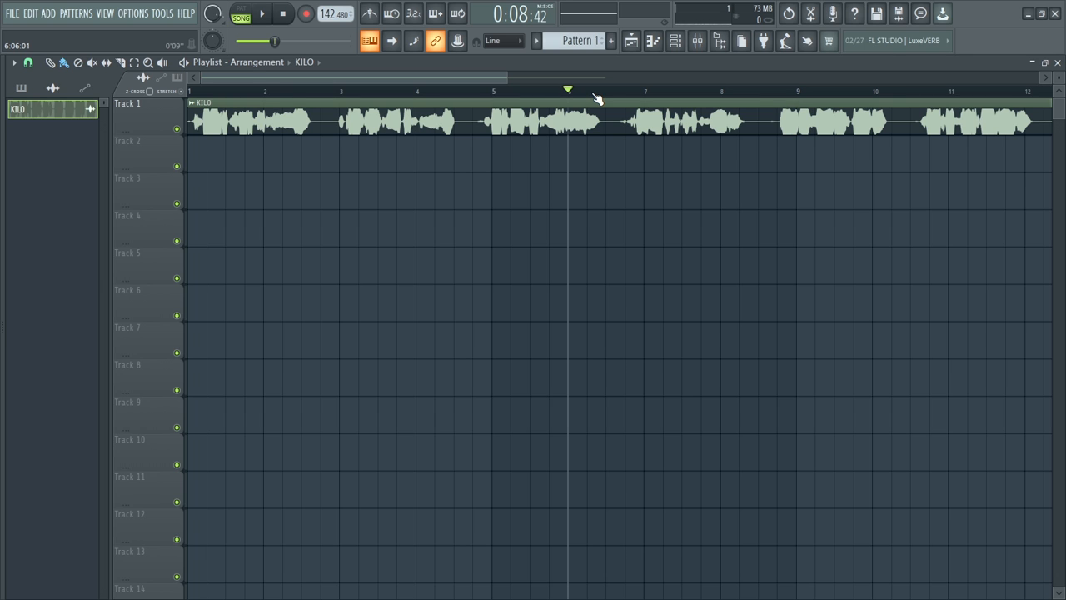
- Add an FL Keys instrument channel, place its window beside the channel rack and sound a test note
{"action": "left_click", "coordinate": [676, 44]}
{"action": "left_click", "coordinate": [432, 307]}
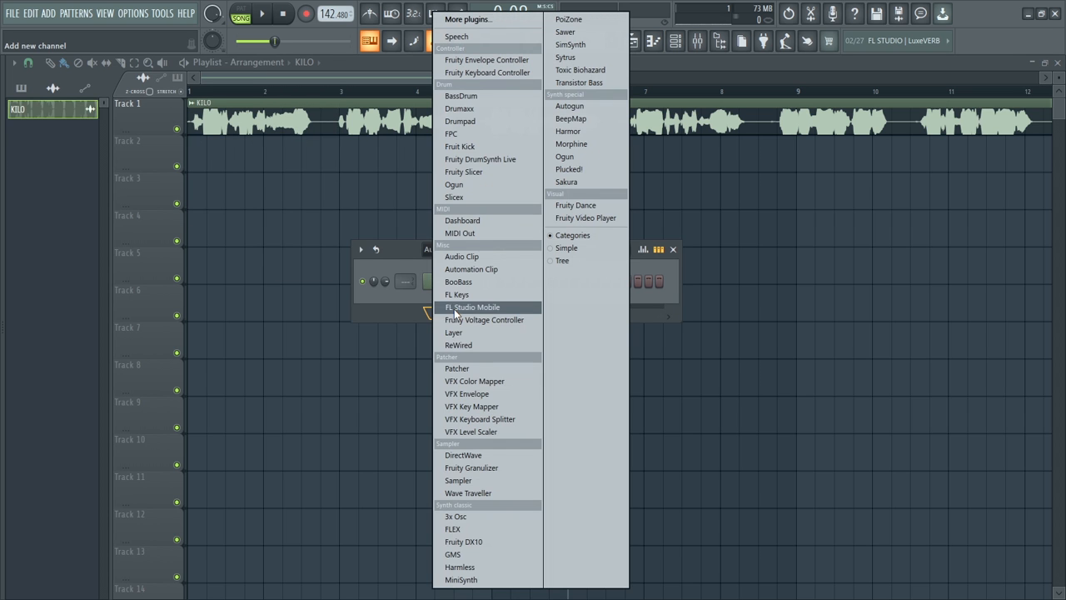
{"action": "left_click", "coordinate": [476, 297]}
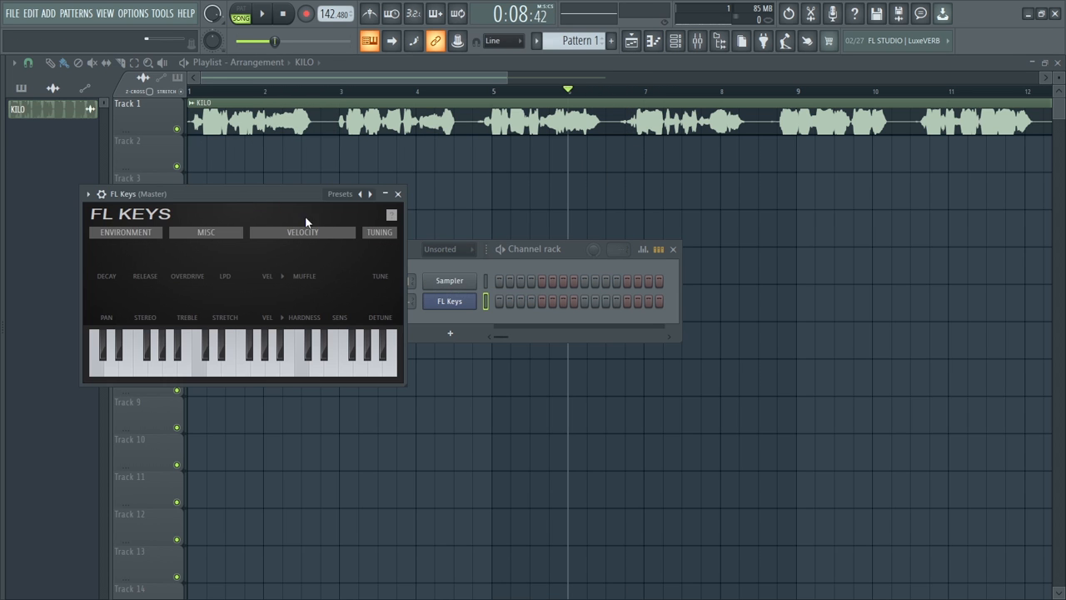
{"action": "left_click_drag", "start_coordinate": [243, 191], "coordinate": [728, 250]}
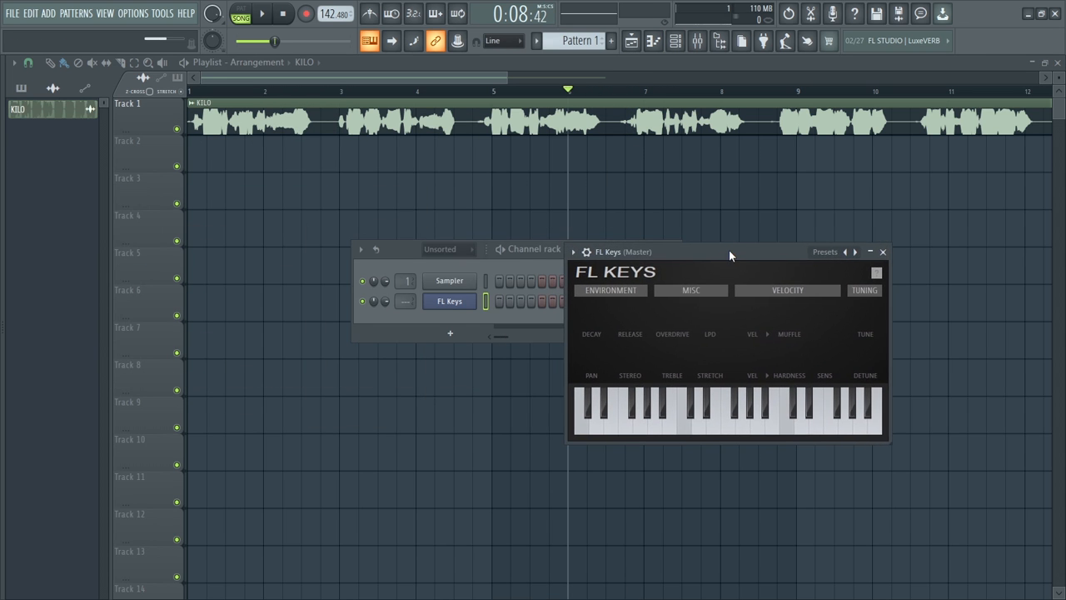
{"action": "left_click_drag", "start_coordinate": [538, 251], "coordinate": [354, 249]}
{"action": "left_click_drag", "start_coordinate": [685, 251], "coordinate": [585, 246]}
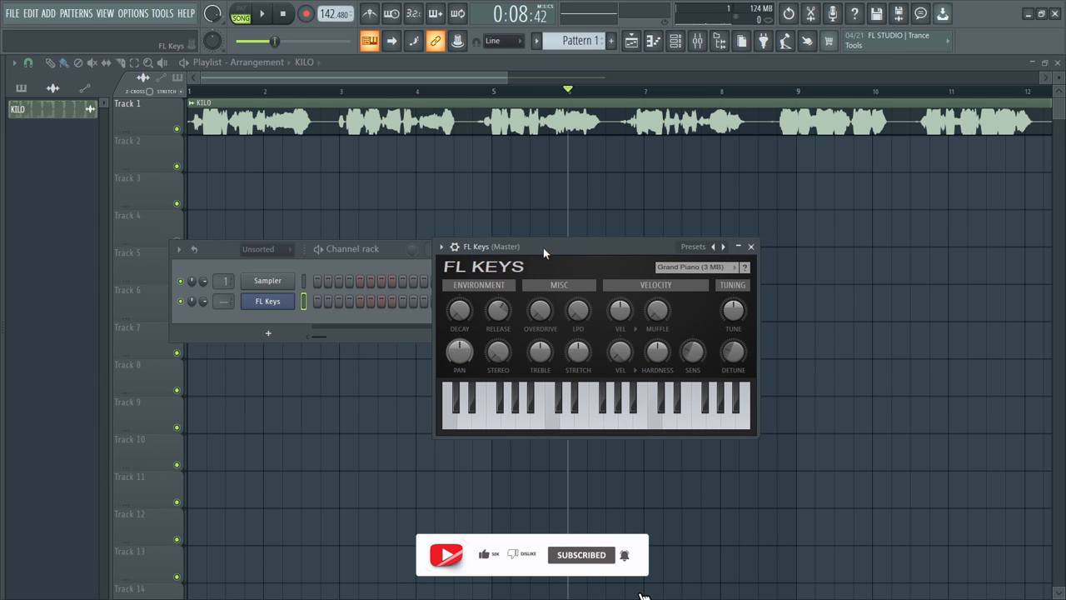
{"action": "left_click", "coordinate": [565, 414]}
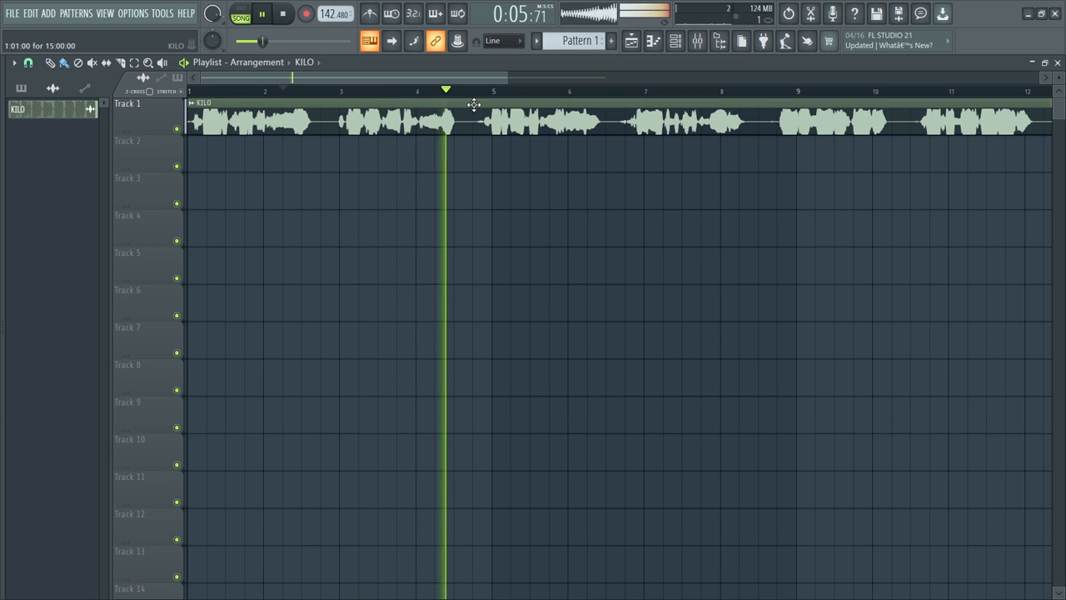
- Stop playback, put the playhead just after bar 4 of the vocal and reopen the FL Keys piano from the channel rack
{"action": "key", "text": "space"}
{"action": "left_click", "coordinate": [438, 96]}
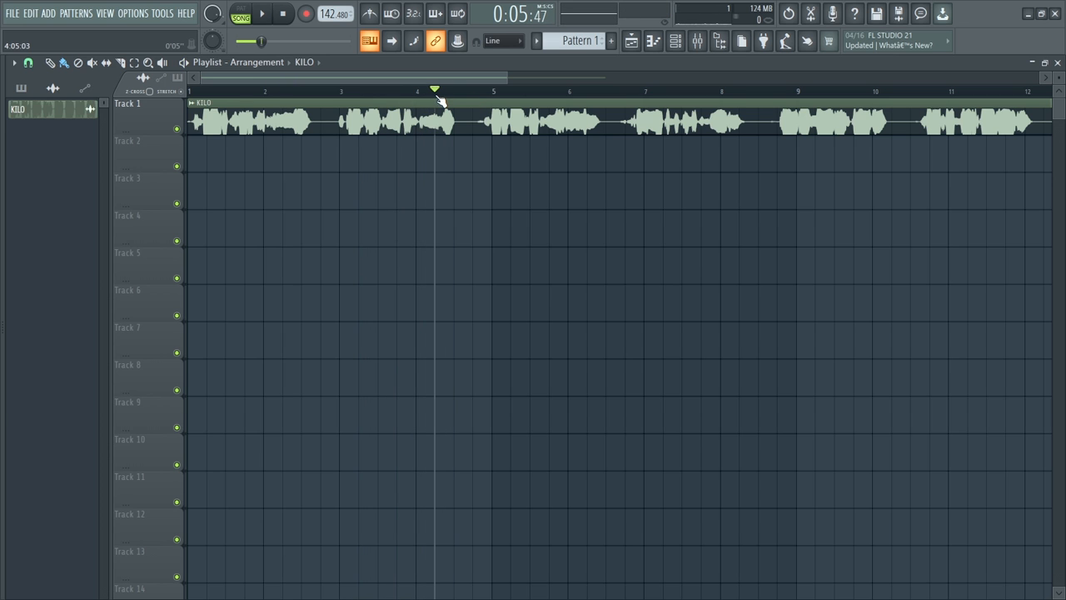
{"action": "left_click", "coordinate": [676, 42]}
{"action": "left_click_drag", "start_coordinate": [391, 246], "coordinate": [473, 251]}
{"action": "left_click", "coordinate": [354, 306]}
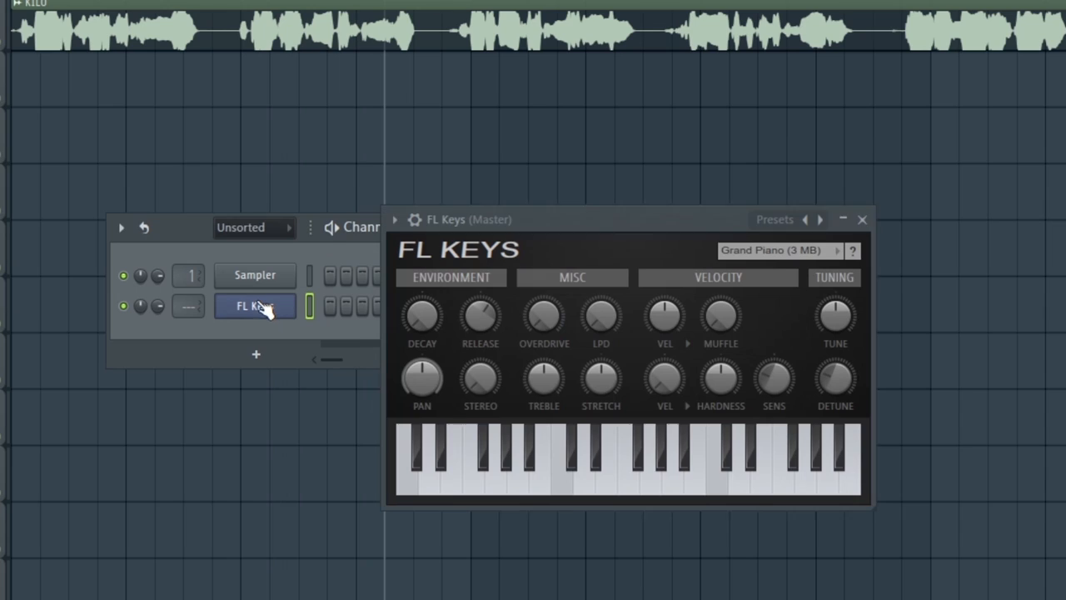
- Sound several neighbouring piano keys in FL Keys to compare them with the vocal's note, and close the instrument window
{"action": "left_click", "coordinate": [640, 460]}
{"action": "left_click", "coordinate": [640, 460]}
{"action": "left_click", "coordinate": [658, 484]}
{"action": "left_click", "coordinate": [664, 462]}
{"action": "left_click", "coordinate": [679, 488]}
{"action": "left_click", "coordinate": [718, 488]}
{"action": "left_click", "coordinate": [575, 456]}
{"action": "left_click", "coordinate": [574, 457]}
{"action": "left_click", "coordinate": [574, 457]}
{"action": "left_click", "coordinate": [575, 456]}
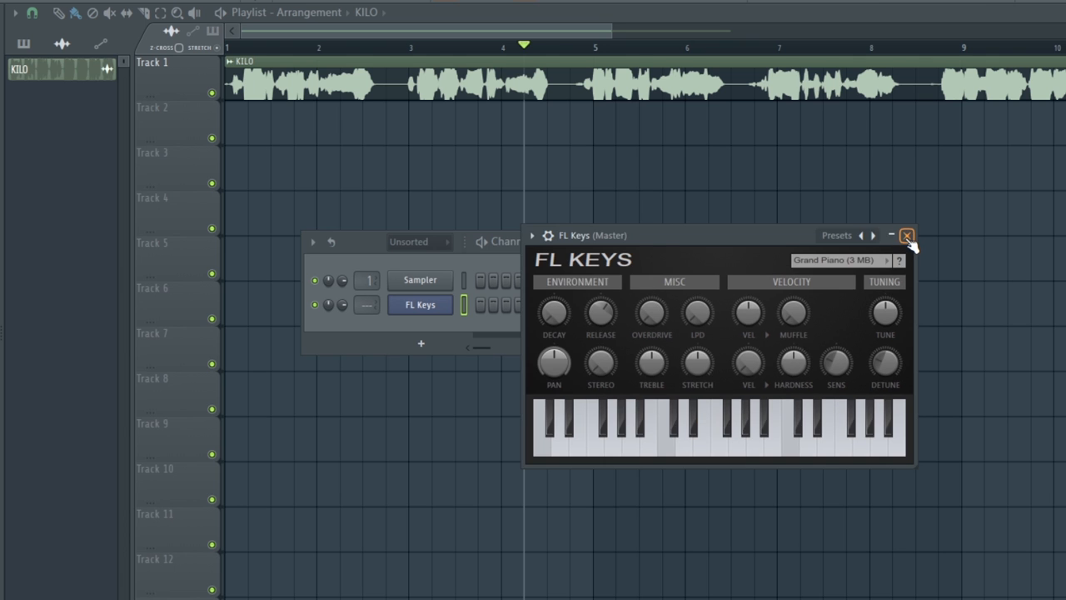
{"action": "left_click", "coordinate": [862, 220]}
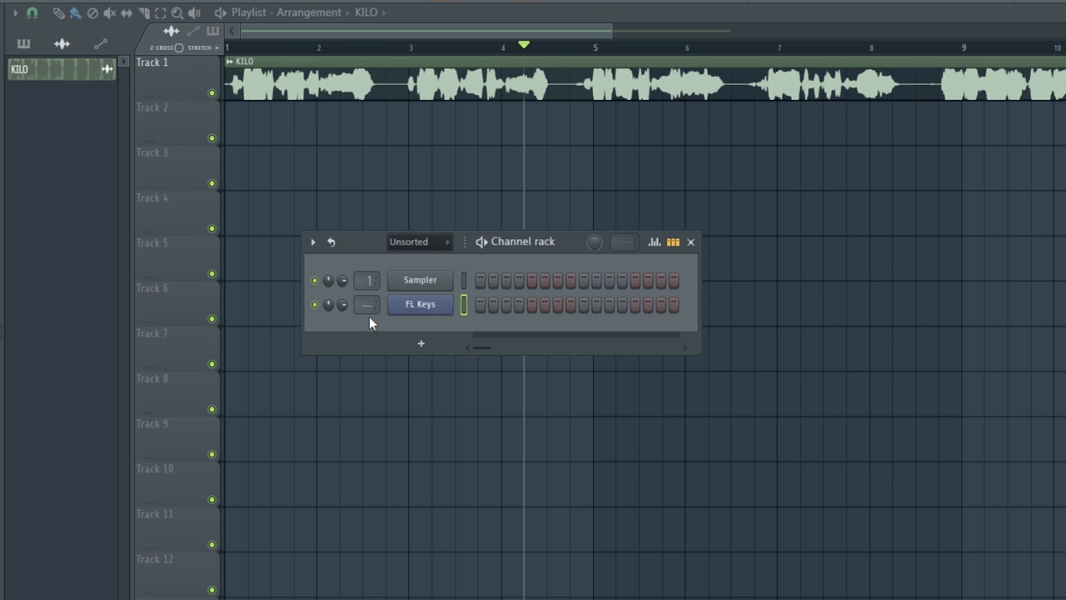
- Open the FL Keys channel's piano roll maximized and set its scale highlighting to Minor Melodic
{"action": "right_click", "coordinate": [434, 308]}
{"action": "left_click", "coordinate": [471, 305]}
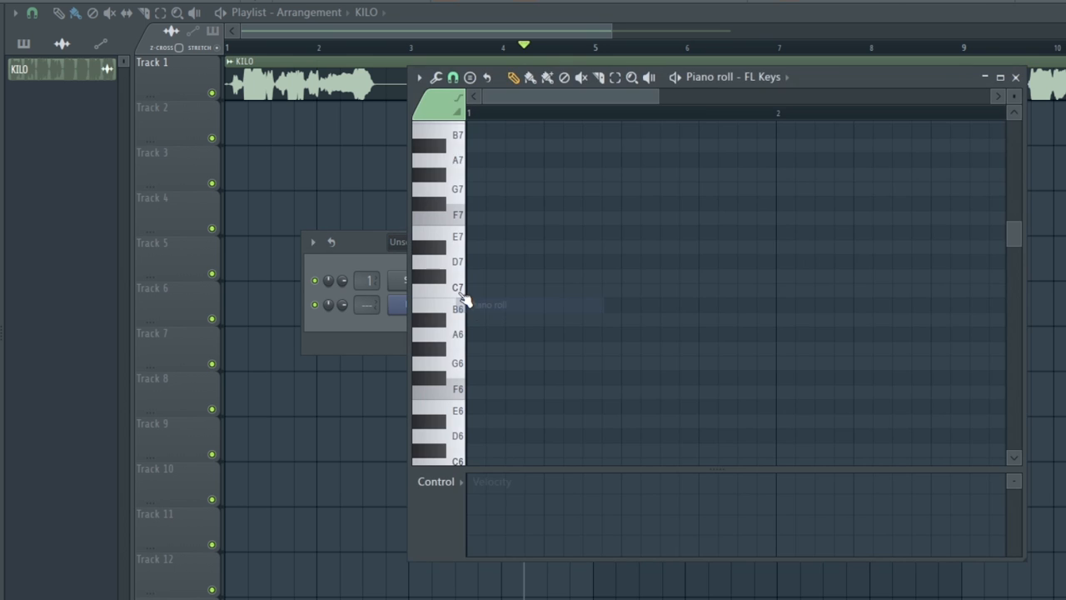
{"action": "double_click", "coordinate": [907, 89]}
{"action": "left_click", "coordinate": [14, 13]}
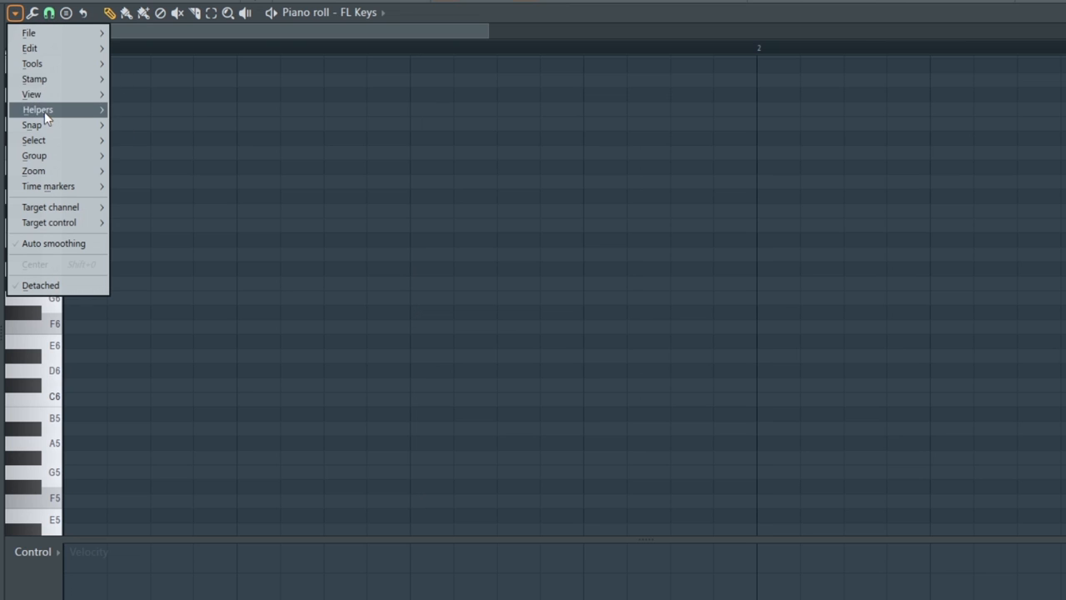
{"action": "mouse_move", "coordinate": [63, 107]}
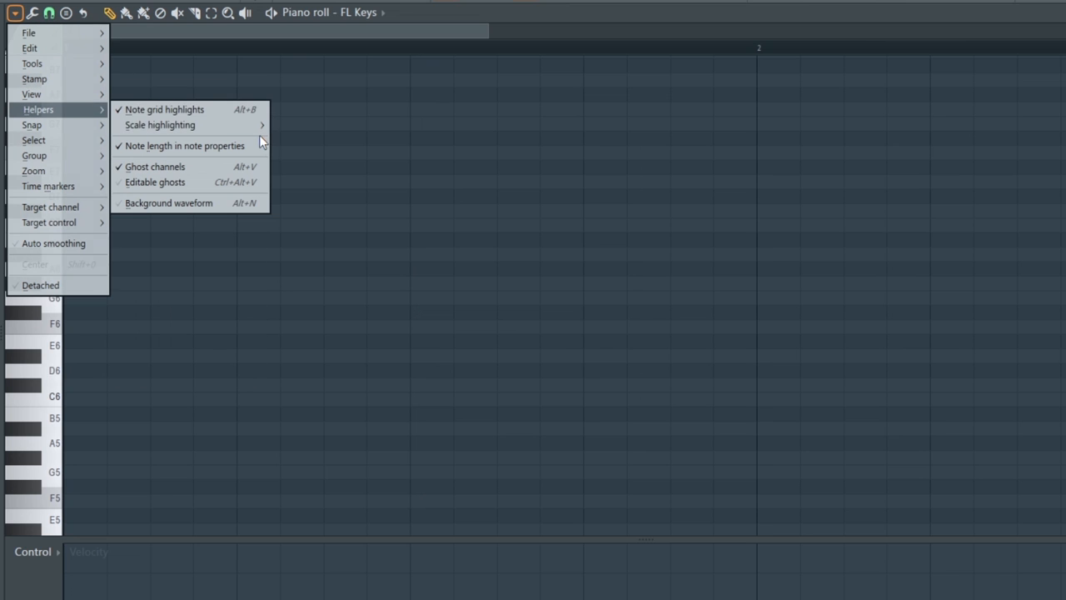
{"action": "mouse_move", "coordinate": [258, 126]}
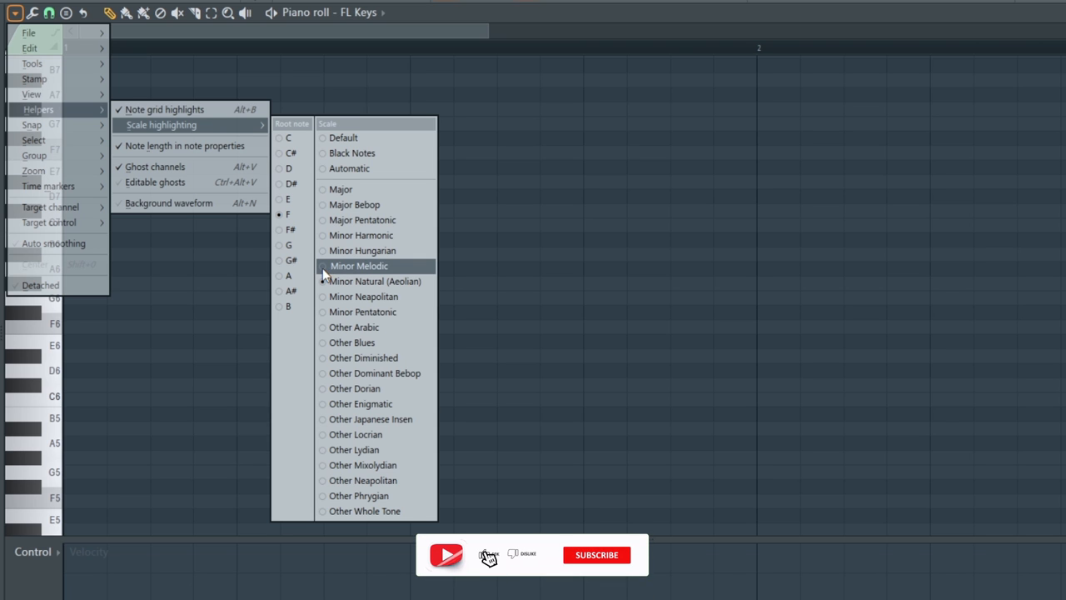
{"action": "left_click", "coordinate": [358, 265]}
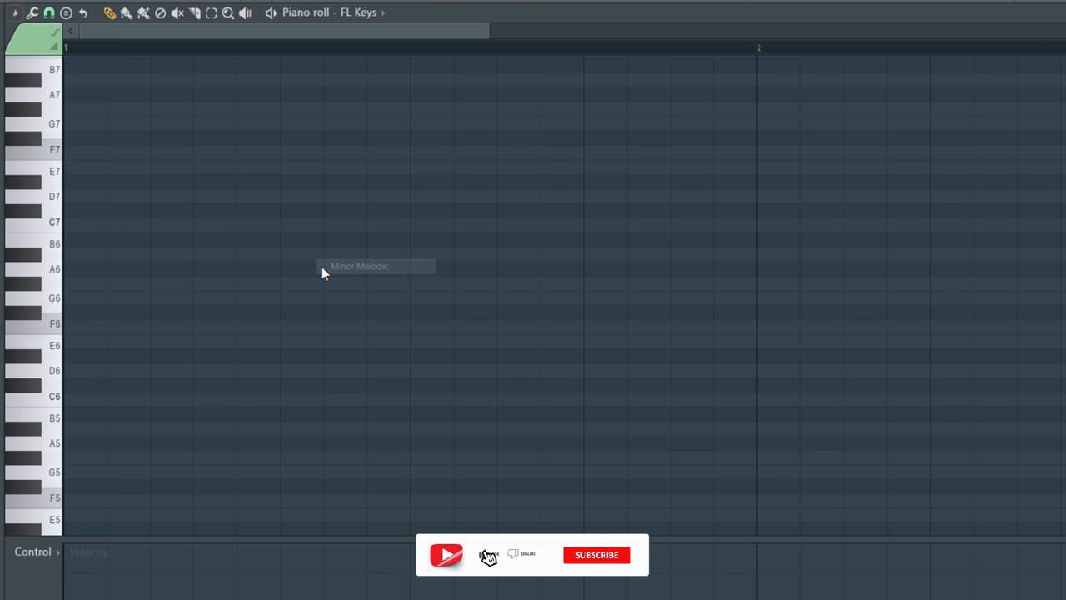
- Set the root note of the piano roll's scale highlighting to C#
{"action": "left_click", "coordinate": [14, 13]}
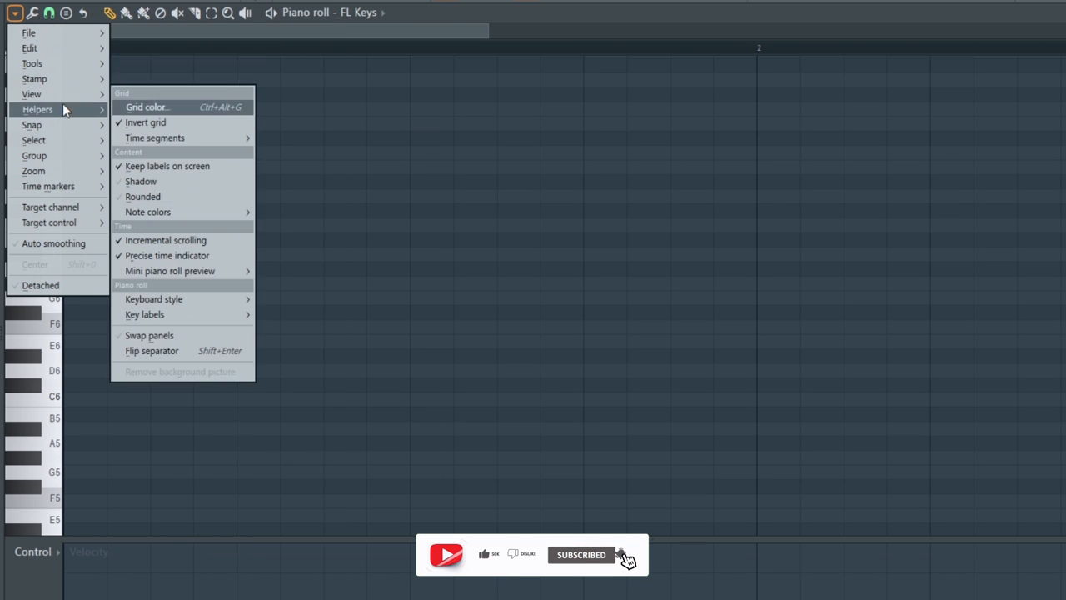
{"action": "mouse_move", "coordinate": [186, 127]}
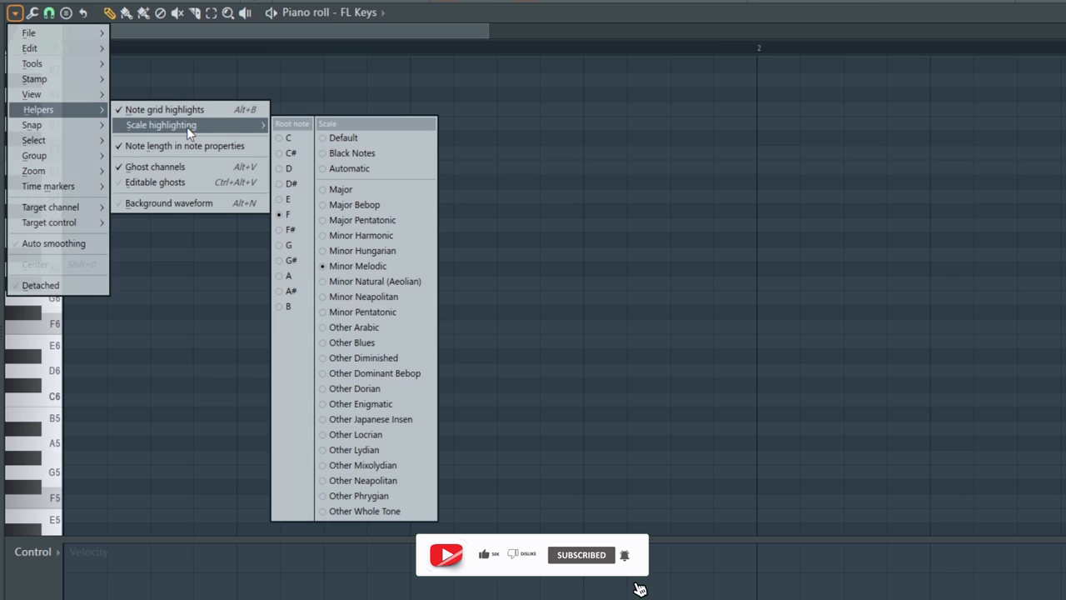
{"action": "left_click", "coordinate": [293, 155]}
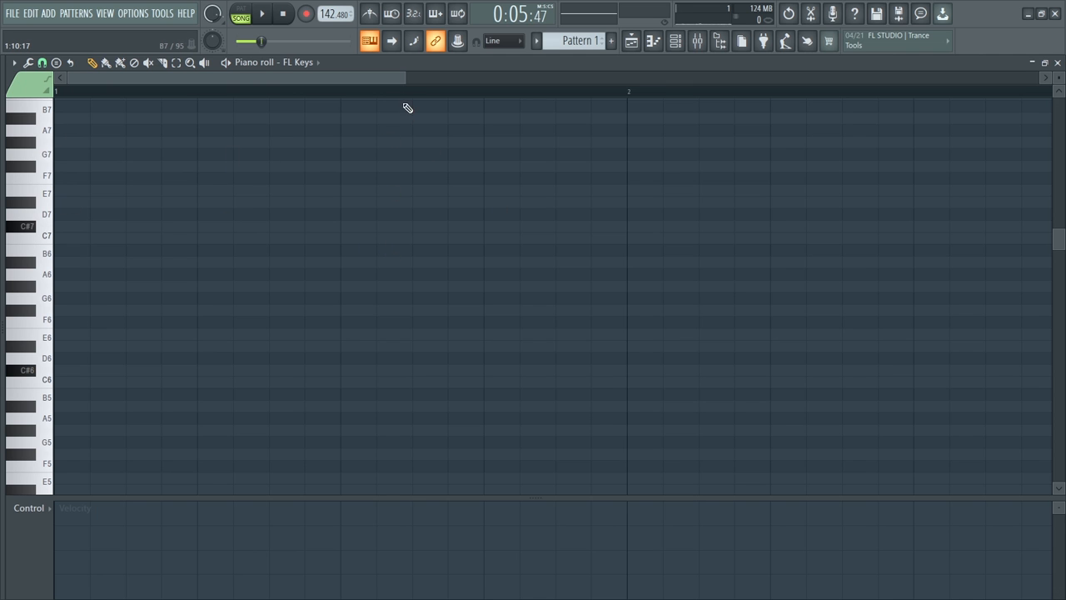
- Close the FL Keys piano roll and the channel rack to return to the Playlist
{"action": "left_click_drag", "start_coordinate": [403, 78], "coordinate": [630, 78]}
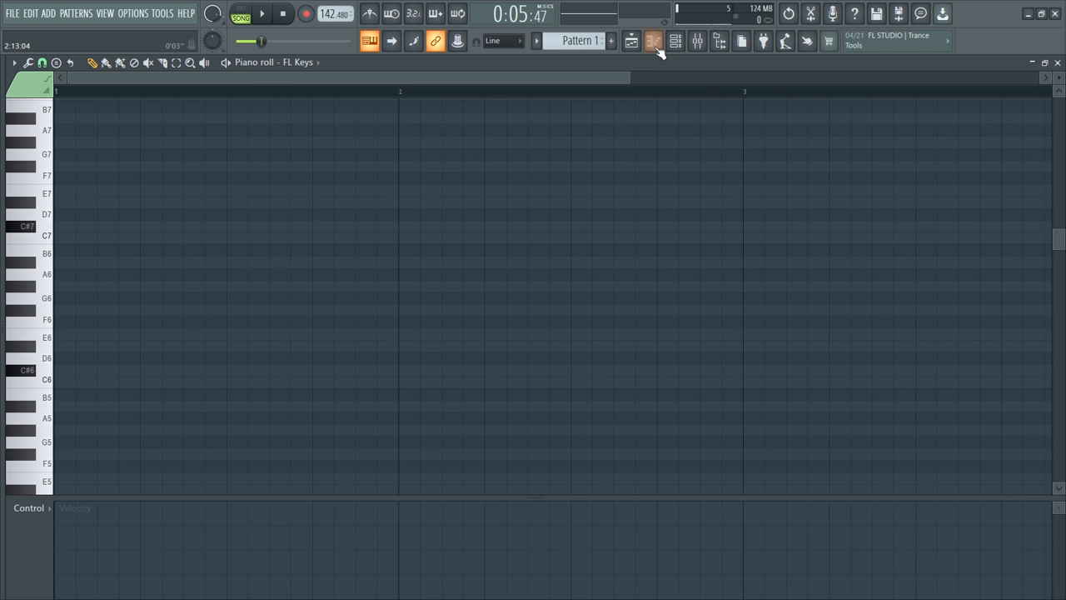
{"action": "left_click", "coordinate": [679, 43]}
{"action": "left_click_drag", "start_coordinate": [419, 252], "coordinate": [492, 251]}
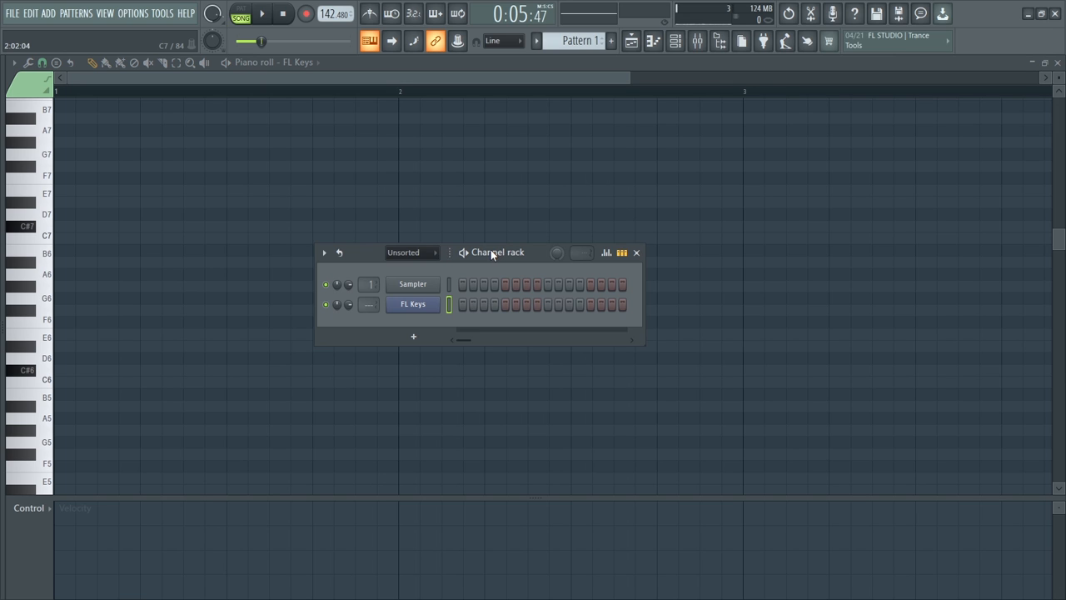
{"action": "left_click", "coordinate": [1058, 63]}
{"action": "key", "text": "F6"}
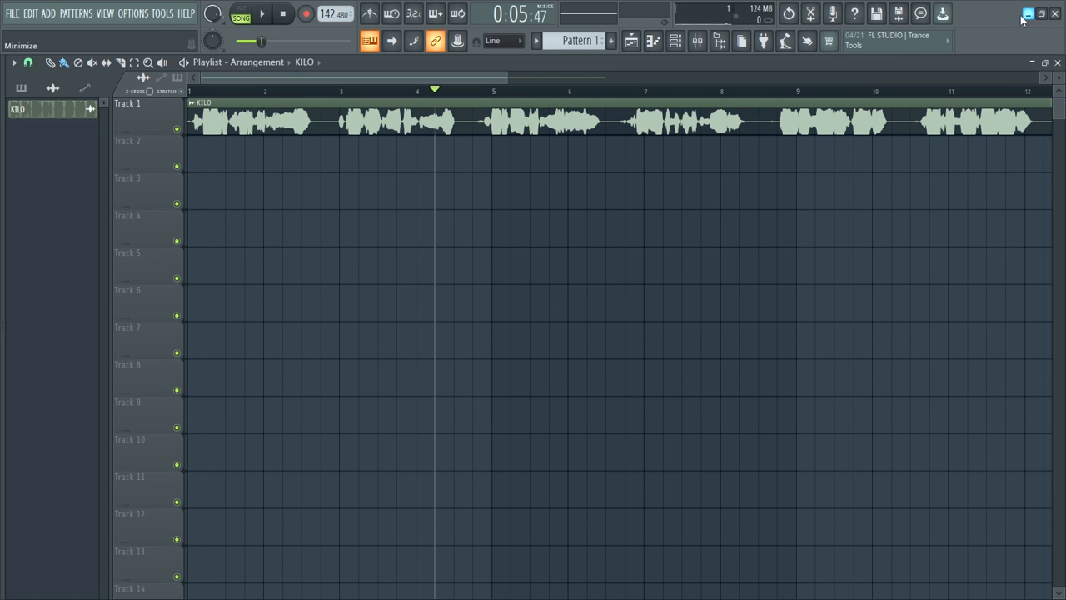
- Open the KILO clip's channel settings and the Auto-Key effect on mixer track Insert 1
{"action": "left_click_drag", "start_coordinate": [507, 77], "coordinate": [794, 75]}
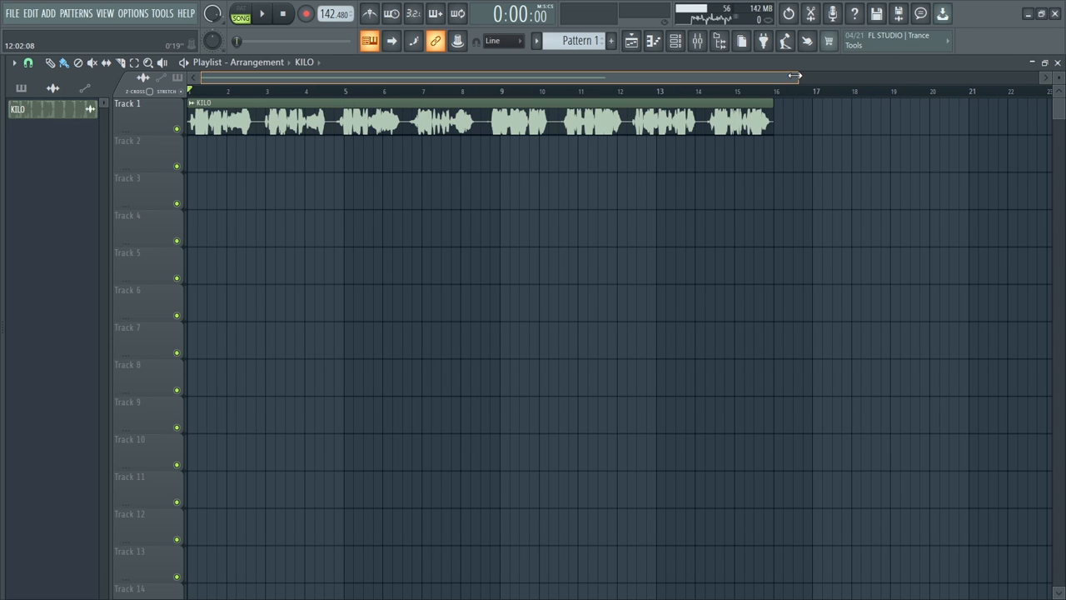
{"action": "left_click_drag", "start_coordinate": [795, 76], "coordinate": [796, 76]}
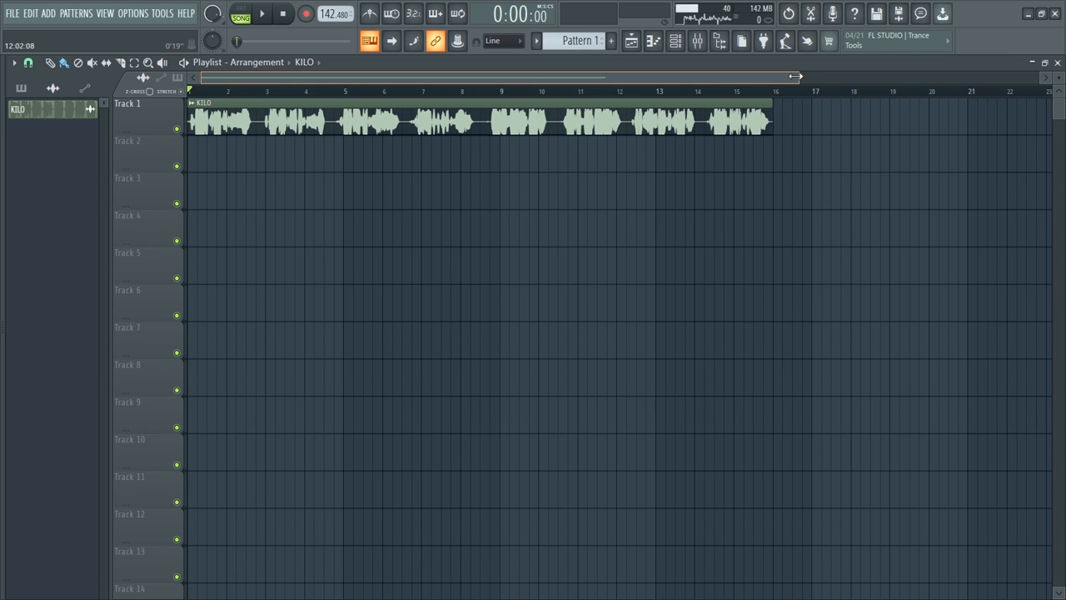
{"action": "double_click", "coordinate": [237, 122]}
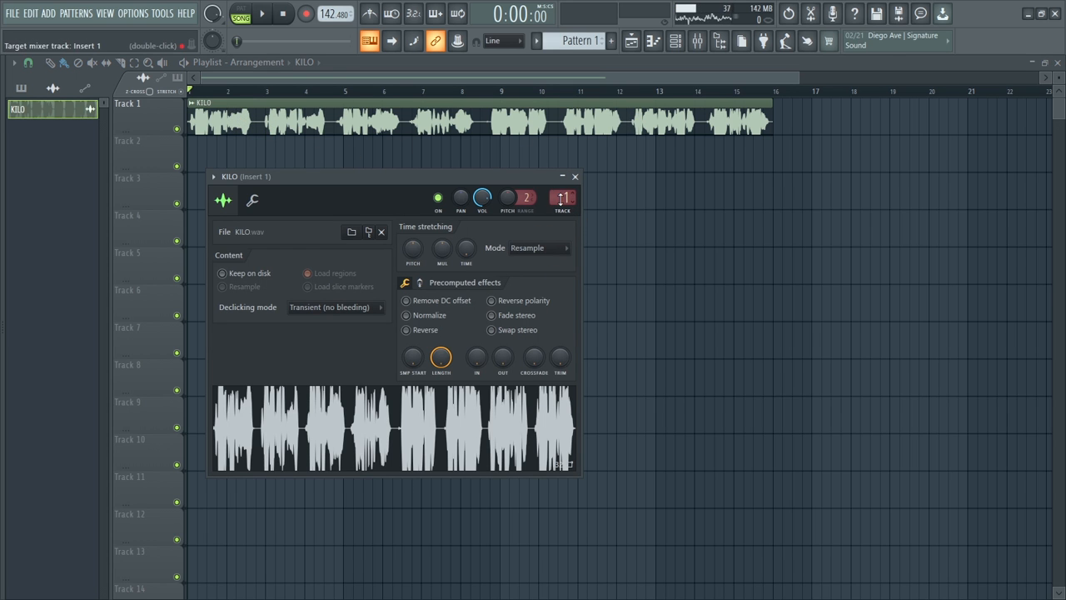
{"action": "left_click", "coordinate": [698, 40]}
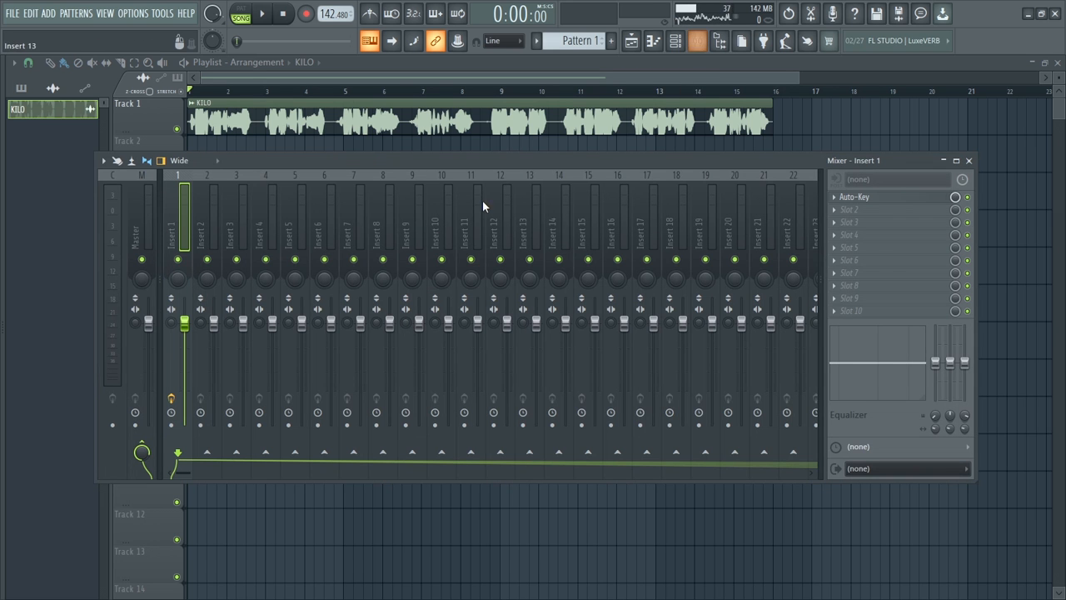
{"action": "left_click", "coordinate": [833, 199]}
{"action": "left_click", "coordinate": [849, 196]}
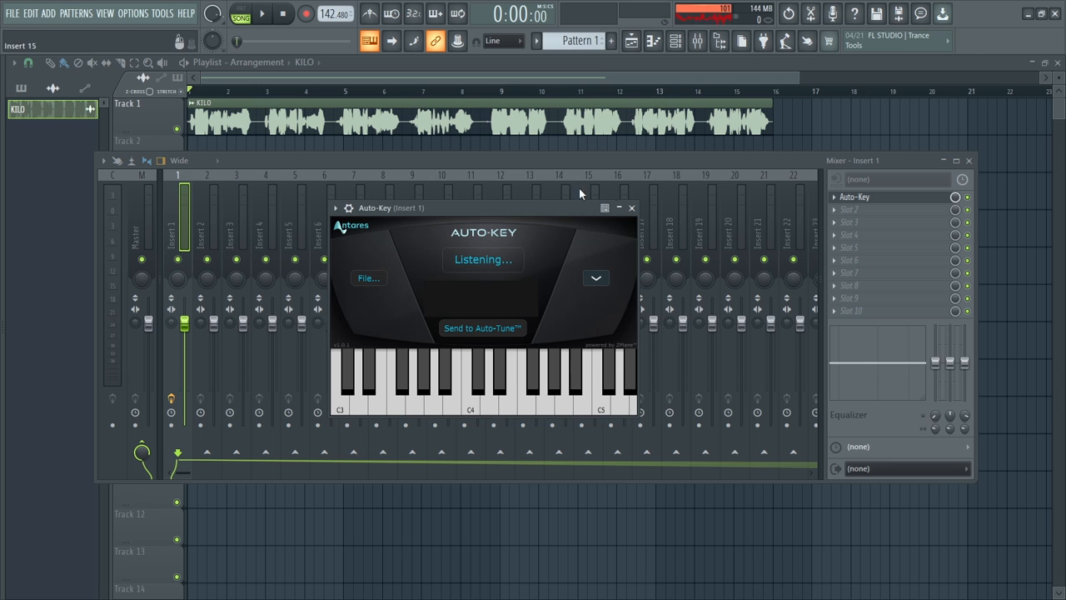
- Play the vocal from the start through Auto-Key to detect its key
{"action": "left_click_drag", "start_coordinate": [521, 208], "coordinate": [575, 213]}
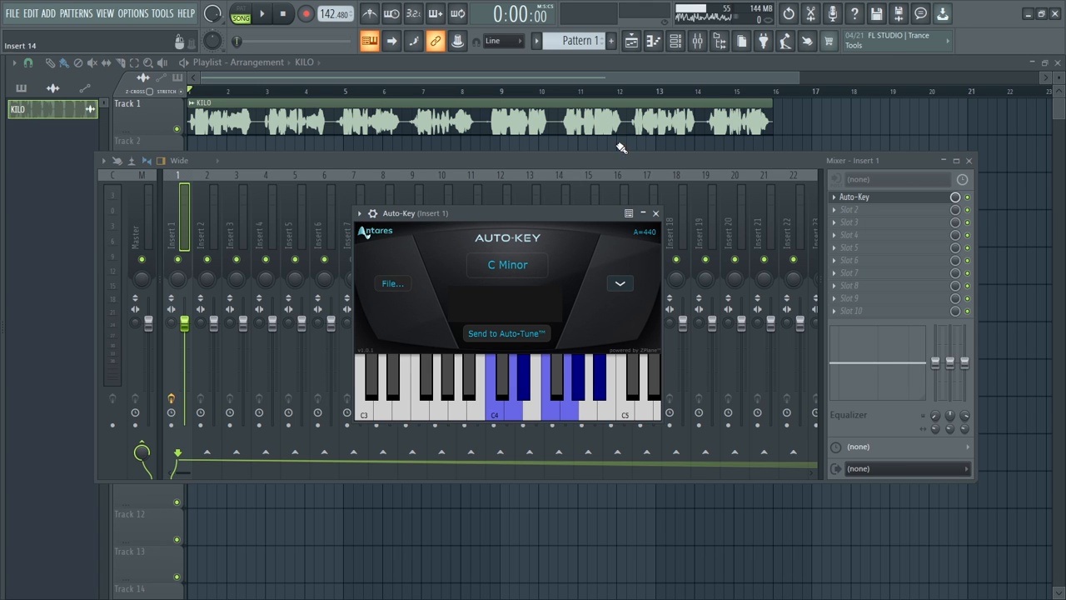
{"action": "mouse_move", "coordinate": [514, 214]}
{"action": "left_mouse_down"}
{"action": "mouse_move", "coordinate": [549, 208]}
{"action": "mouse_move", "coordinate": [533, 209]}
{"action": "left_mouse_up"}
{"action": "key", "text": "space"}
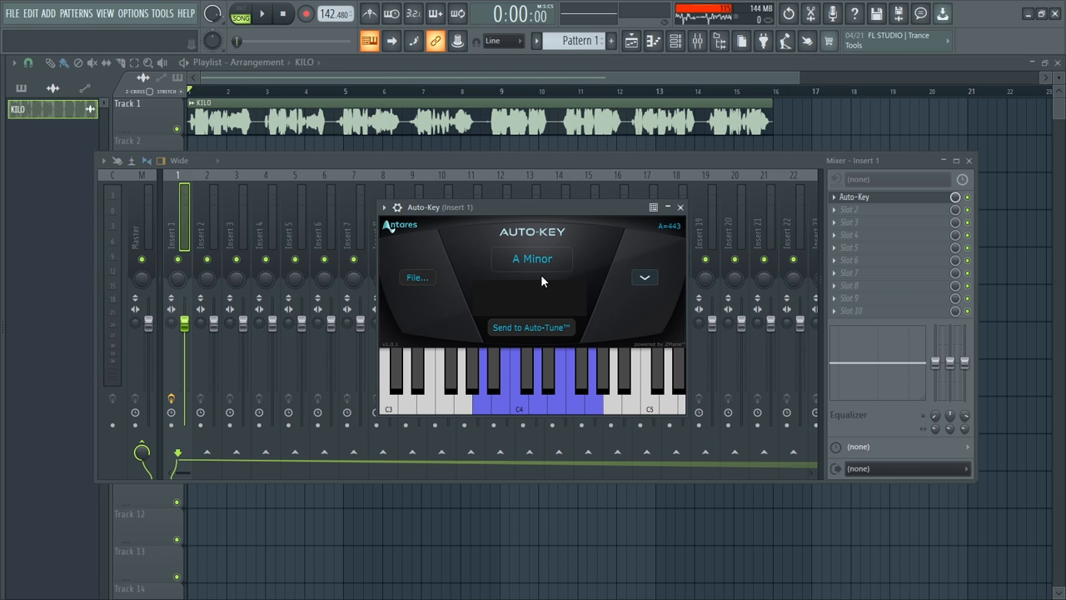
- Disable the Auto-Key effect on Insert 1 and close the mixer
{"action": "left_click", "coordinate": [680, 206]}
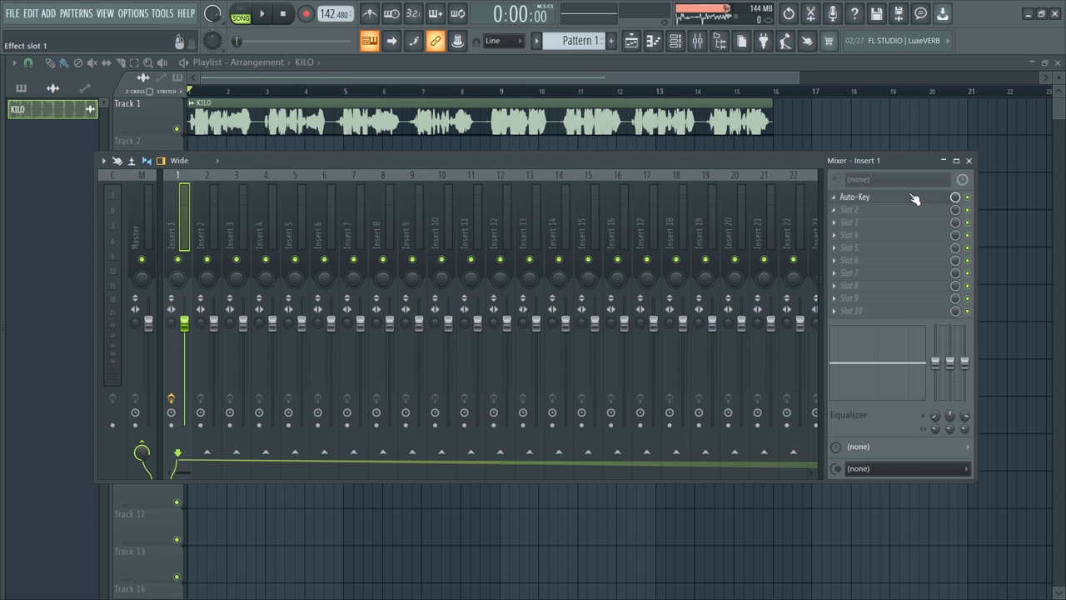
{"action": "left_click", "coordinate": [968, 197]}
{"action": "left_click", "coordinate": [968, 161]}
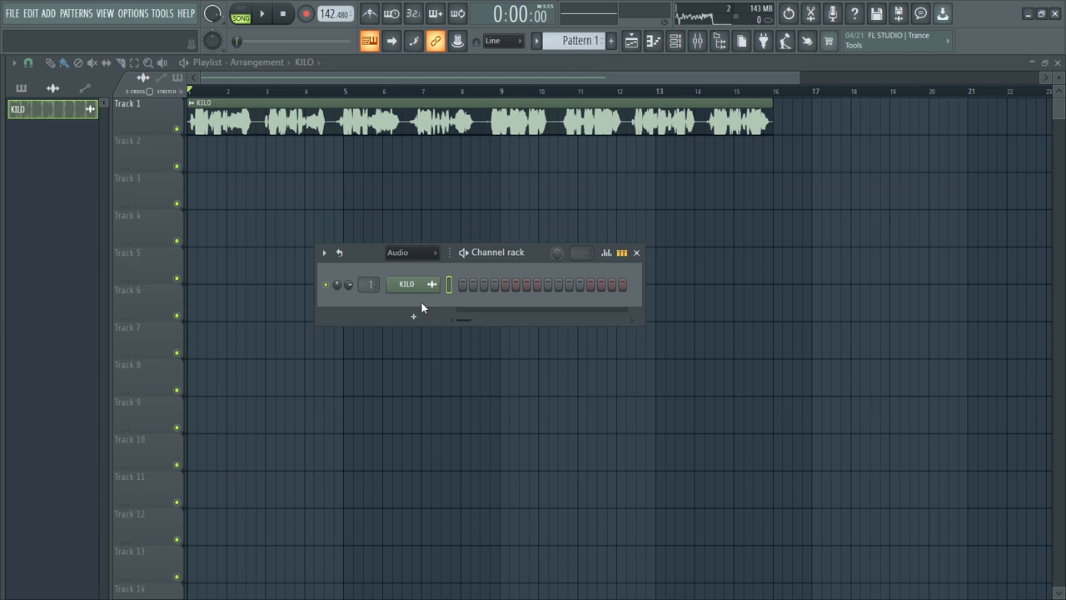
- Open the KILO piano roll and set its scale highlighting root note to A, keeping the Minor Melodic scale
{"action": "key", "text": "F7"}
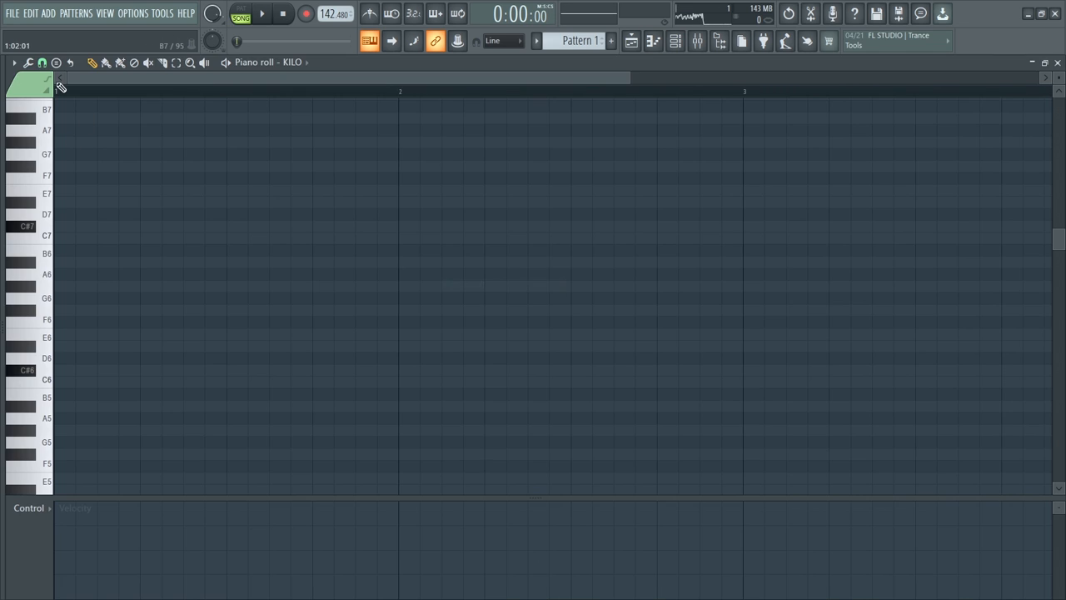
{"action": "left_click", "coordinate": [16, 64]}
{"action": "mouse_move", "coordinate": [37, 144]}
{"action": "mouse_move", "coordinate": [162, 159]}
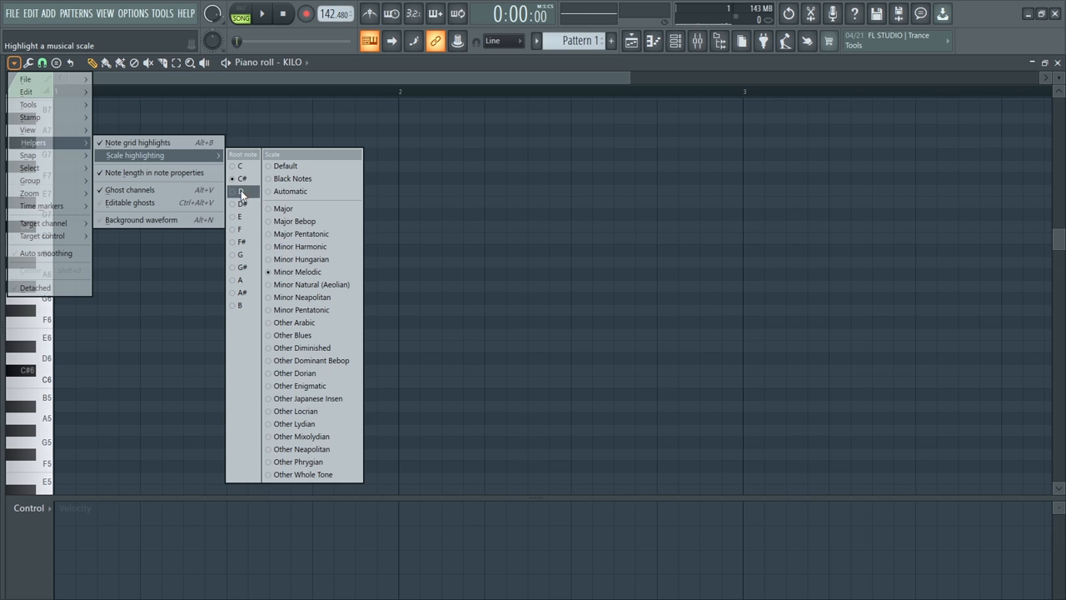
{"action": "left_click", "coordinate": [236, 284]}
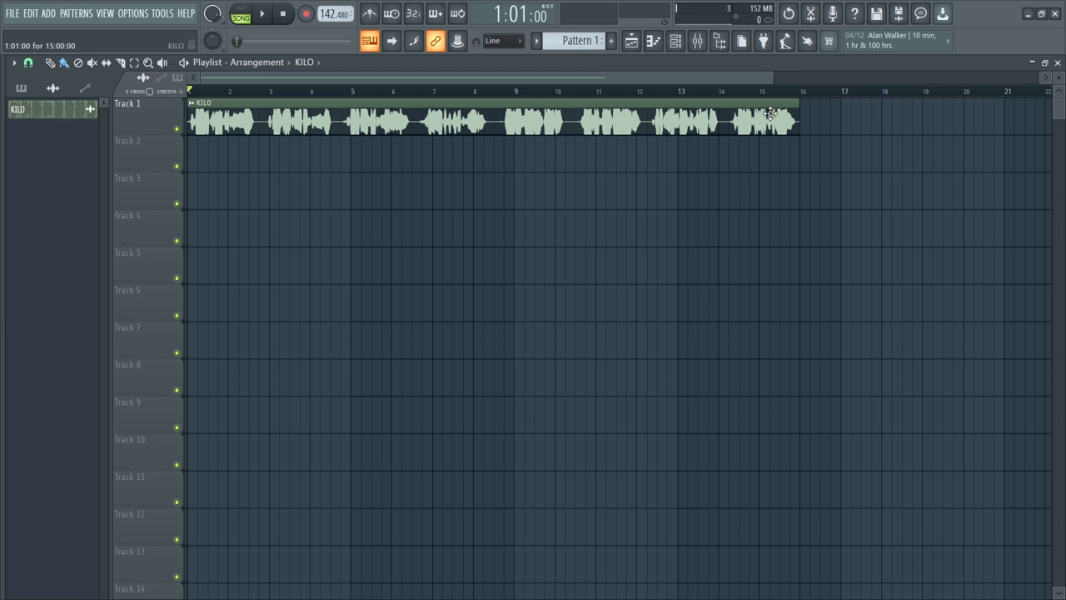
{"action": "mouse_move", "coordinate": [774, 78]}
{"action": "left_mouse_down"}
{"action": "mouse_move", "coordinate": [805, 78]}
{"action": "mouse_move", "coordinate": [769, 79]}
{"action": "left_mouse_up"}
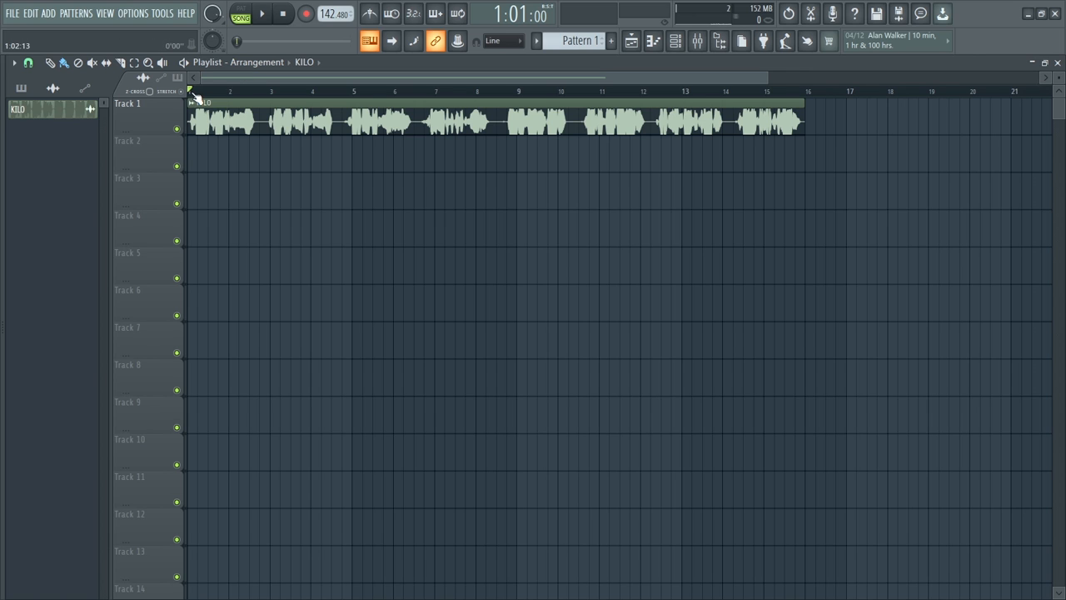
{"action": "left_click", "coordinate": [12, 13]}
{"action": "mouse_move", "coordinate": [41, 128]}
{"action": "left_click", "coordinate": [173, 157]}
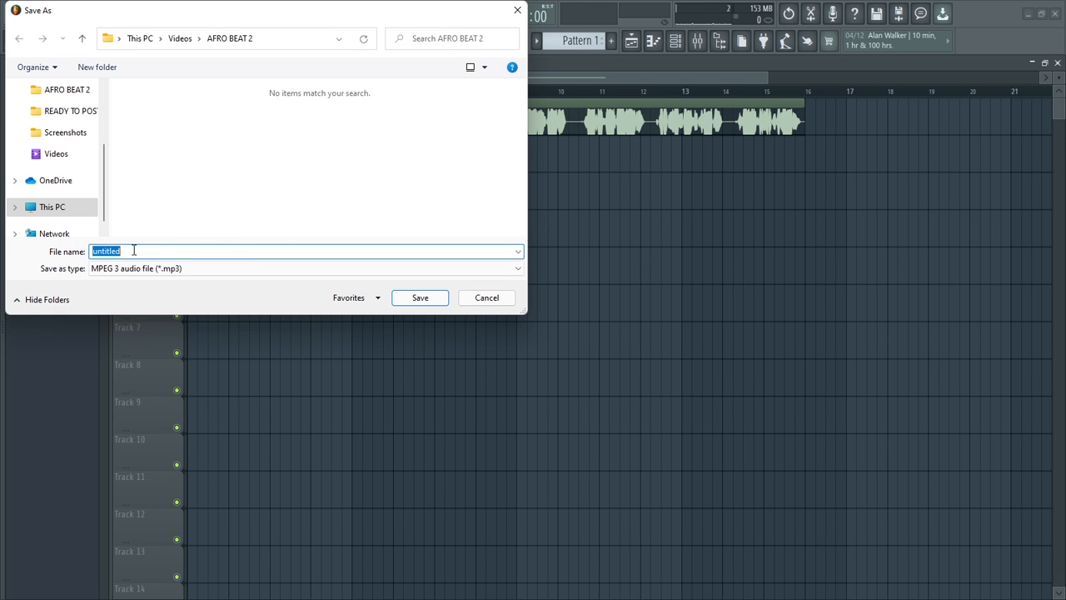
{"action": "left_click", "coordinate": [65, 210]}
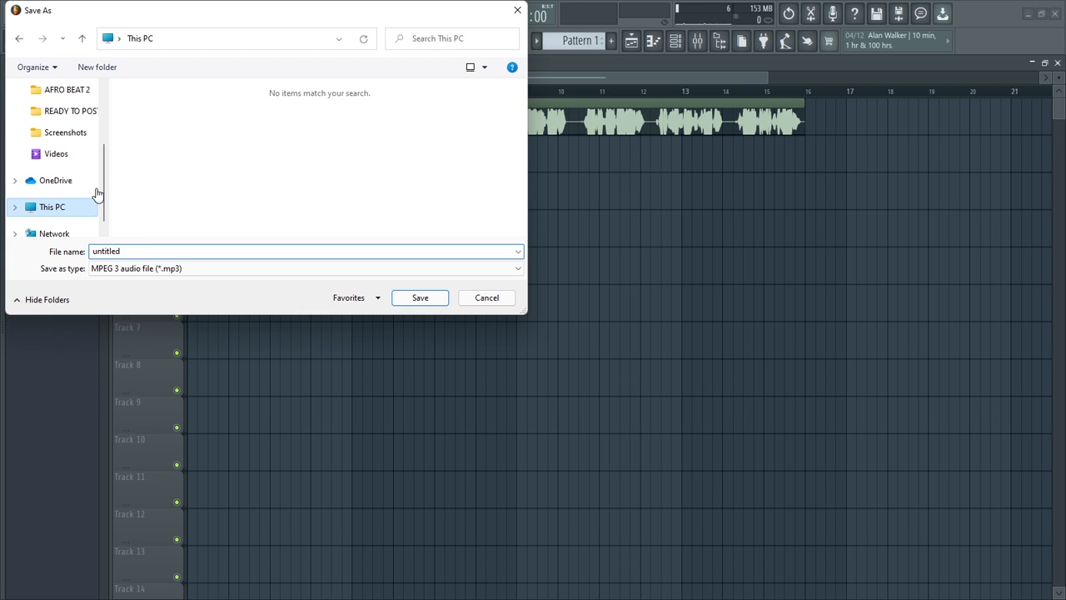
{"action": "double_click", "coordinate": [150, 113]}
{"action": "left_click", "coordinate": [180, 150]}
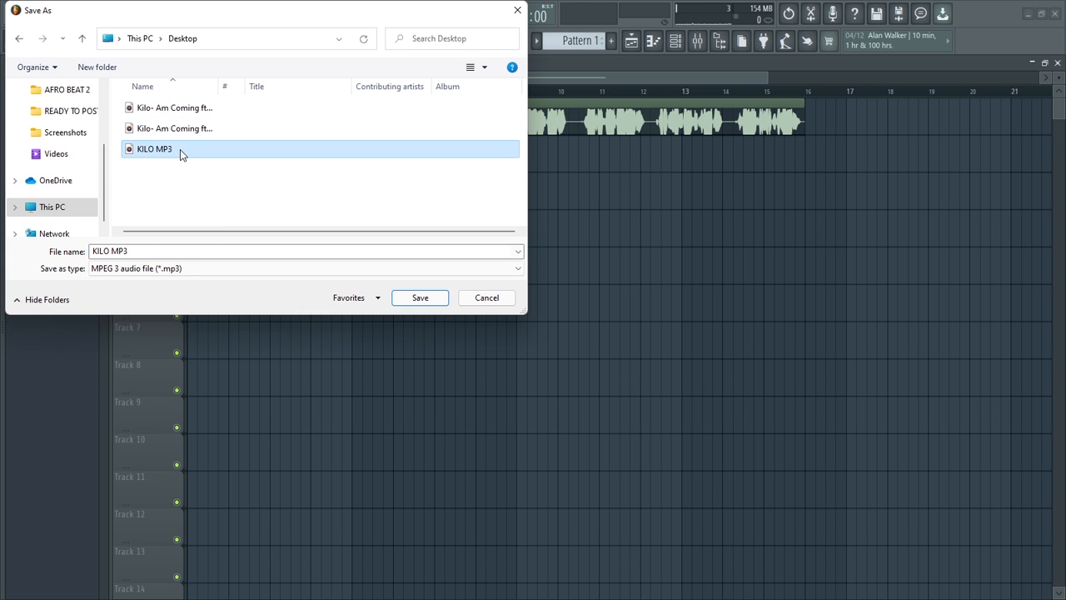
{"action": "left_click", "coordinate": [489, 300]}
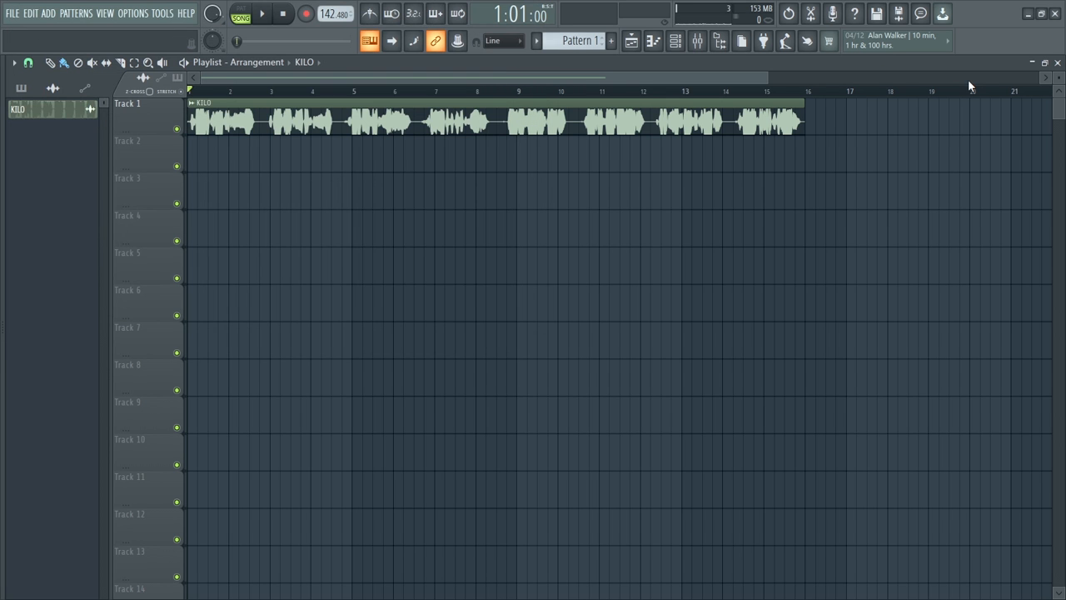
- Switch to VirtualDJ, uncover the desktop files beside its window, and load KILO MP3 onto deck A
{"action": "left_click", "coordinate": [1033, 15]}
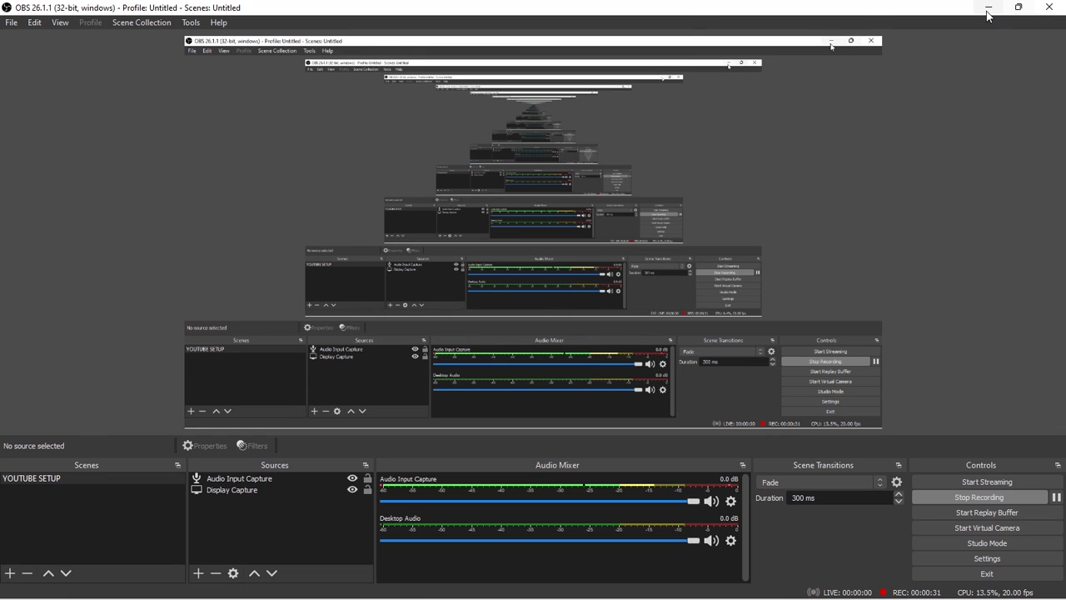
{"action": "left_click", "coordinate": [986, 8]}
{"action": "left_click_drag", "start_coordinate": [375, 14], "coordinate": [414, 15]}
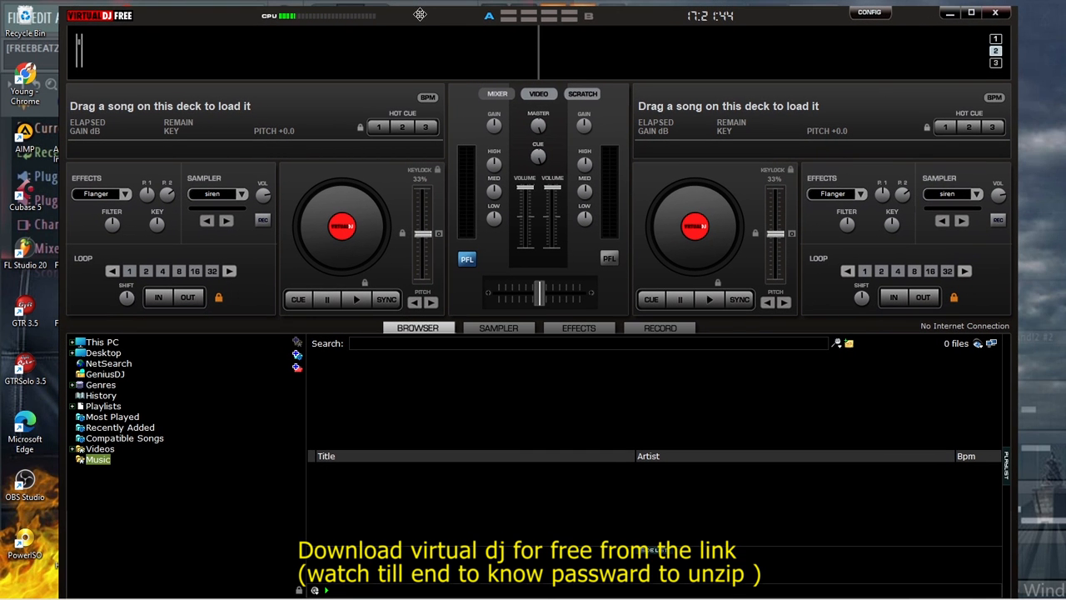
{"action": "left_click_drag", "start_coordinate": [425, 18], "coordinate": [434, 20]}
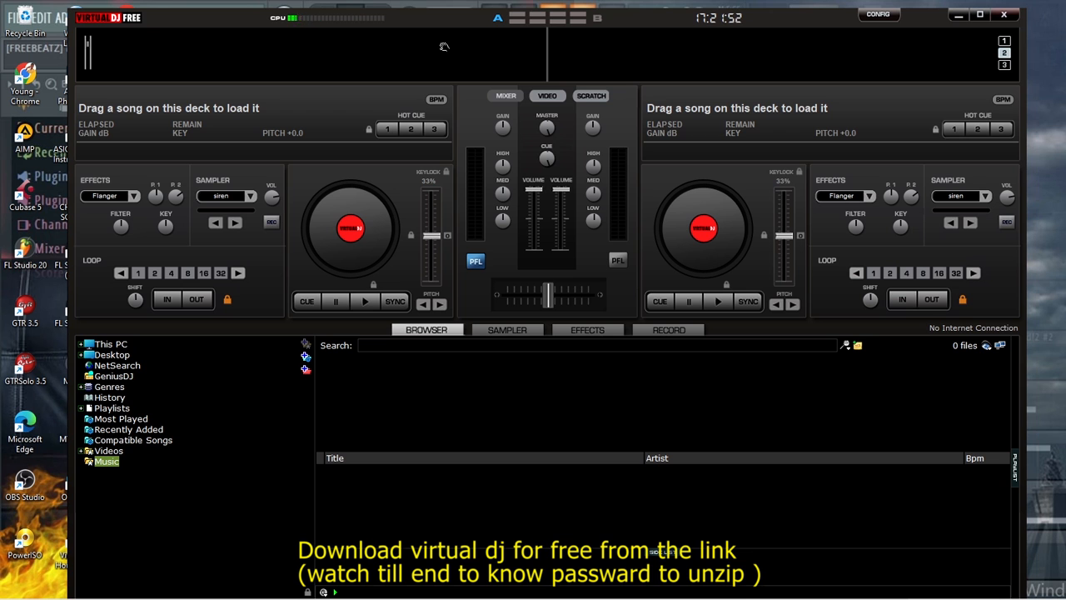
{"action": "left_click_drag", "start_coordinate": [417, 17], "coordinate": [515, 18]}
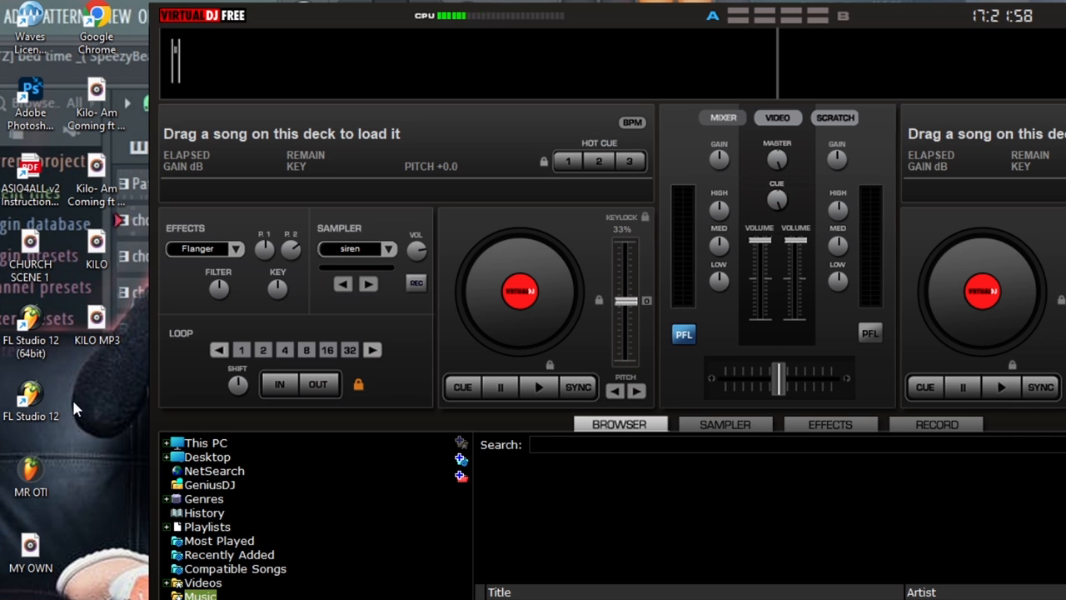
{"action": "left_click_drag", "start_coordinate": [93, 340], "coordinate": [297, 140]}
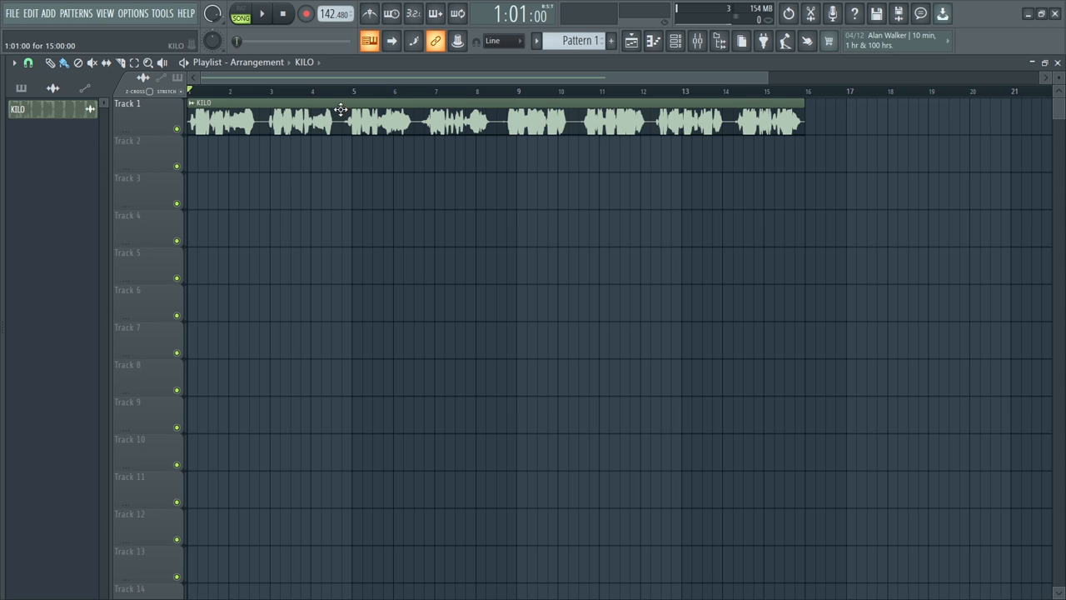
- Switch back to FL Studio and set the scale highlighting root note to G in the KILO channel's piano roll
{"action": "right_click", "coordinate": [419, 286]}
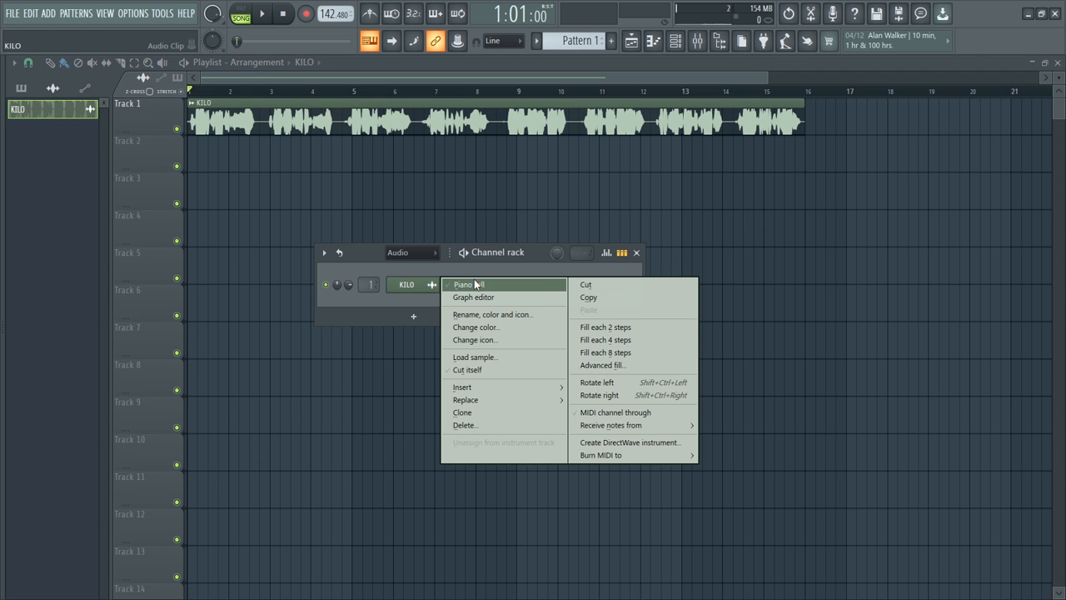
{"action": "left_click", "coordinate": [474, 283]}
{"action": "left_click", "coordinate": [14, 63]}
{"action": "mouse_move", "coordinate": [34, 143]}
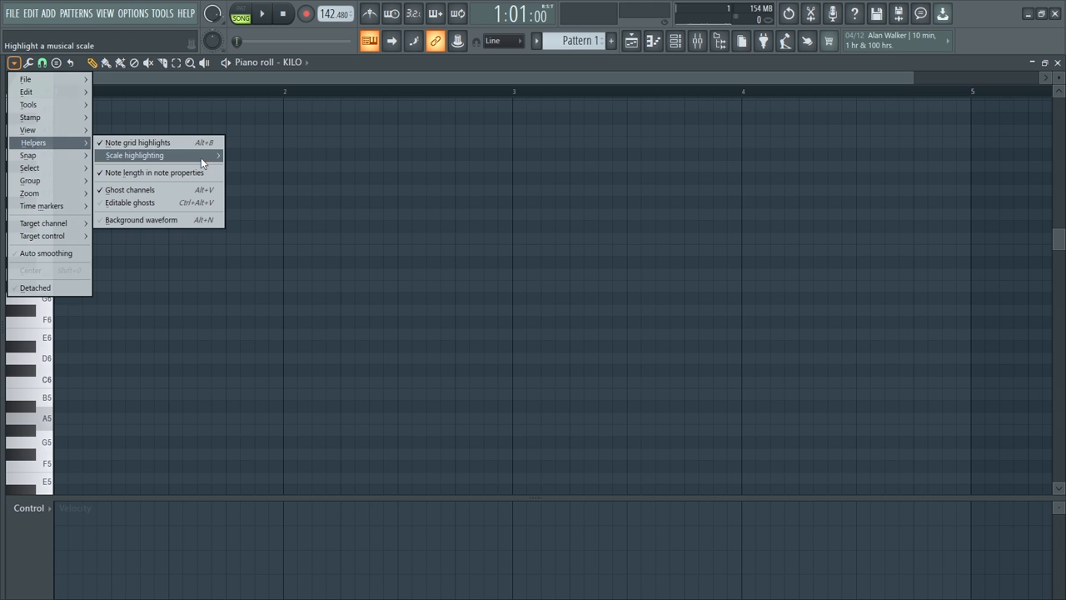
{"action": "mouse_move", "coordinate": [200, 156]}
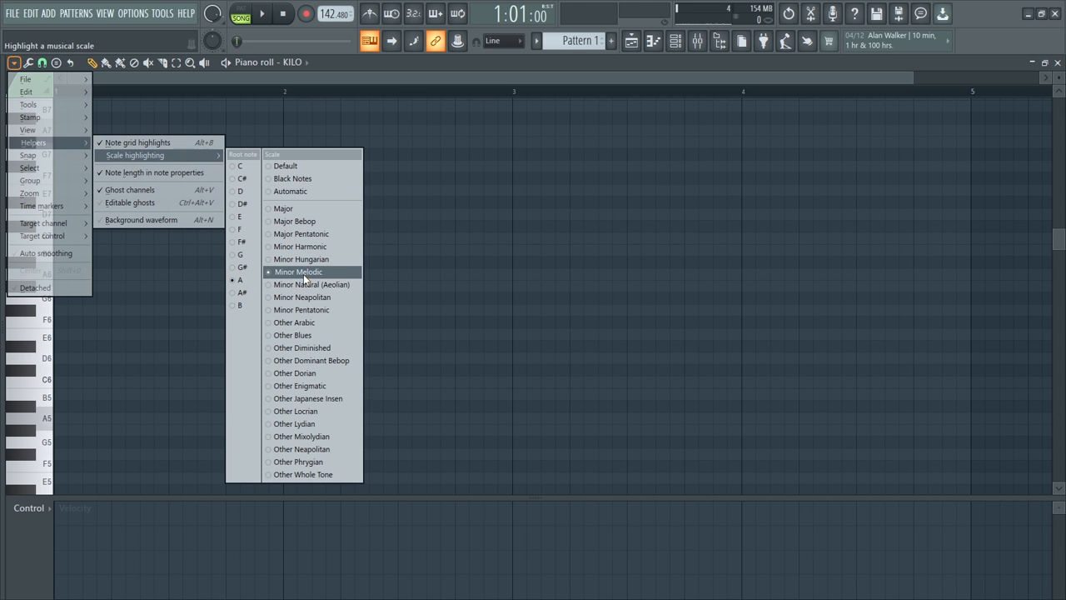
{"action": "left_click", "coordinate": [232, 254]}
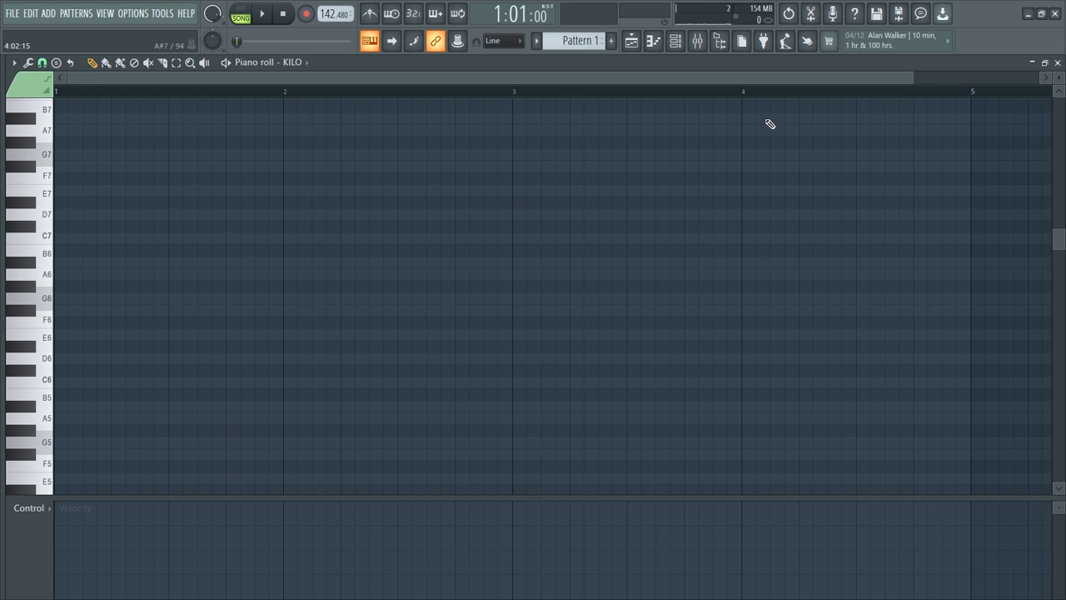
- Close the KILO piano roll and the channel rack to return to the Playlist
{"action": "left_click_drag", "start_coordinate": [912, 76], "coordinate": [1042, 68]}
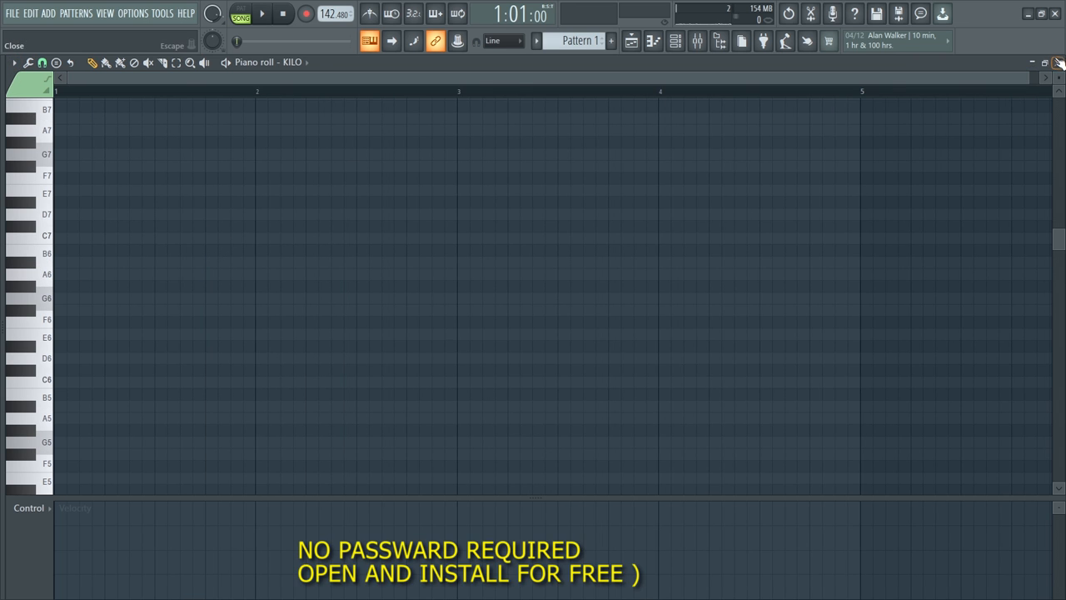
{"action": "left_click", "coordinate": [1058, 64]}
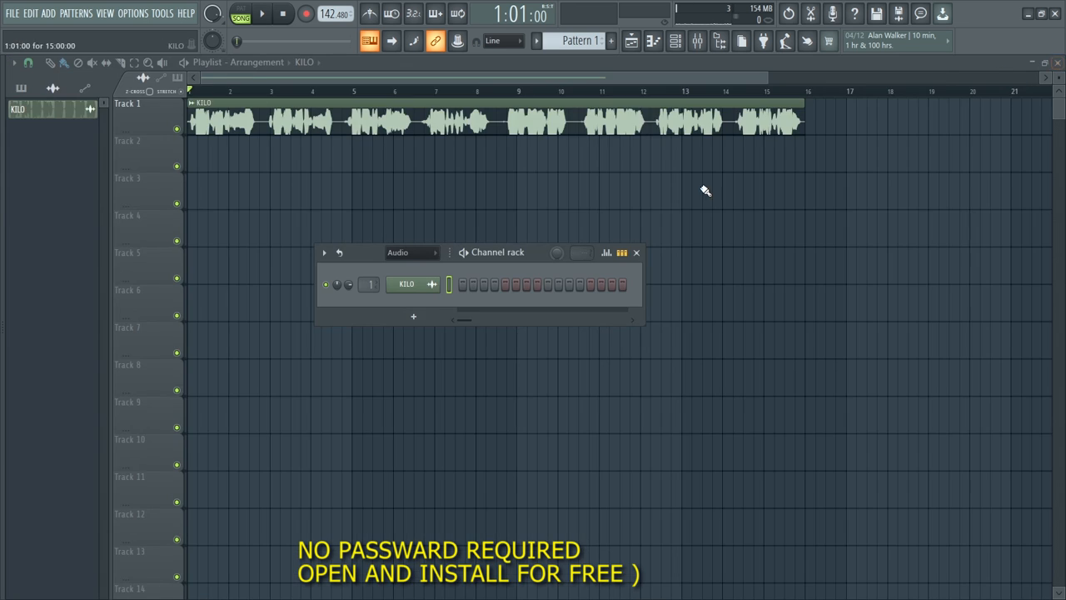
{"action": "left_click", "coordinate": [636, 252]}
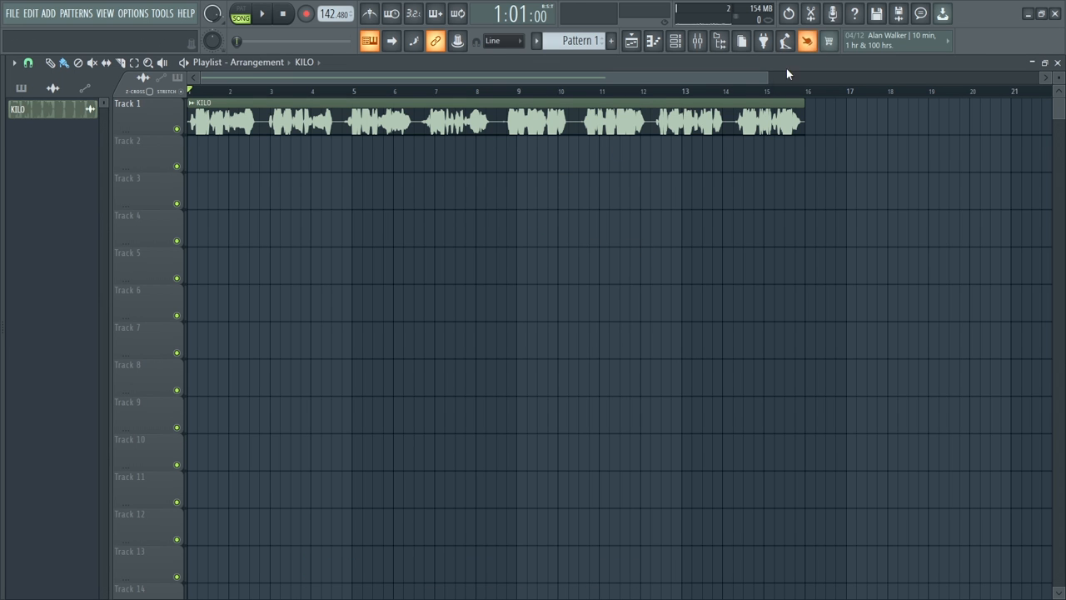
{"action": "left_click_drag", "start_coordinate": [768, 76], "coordinate": [827, 77]}
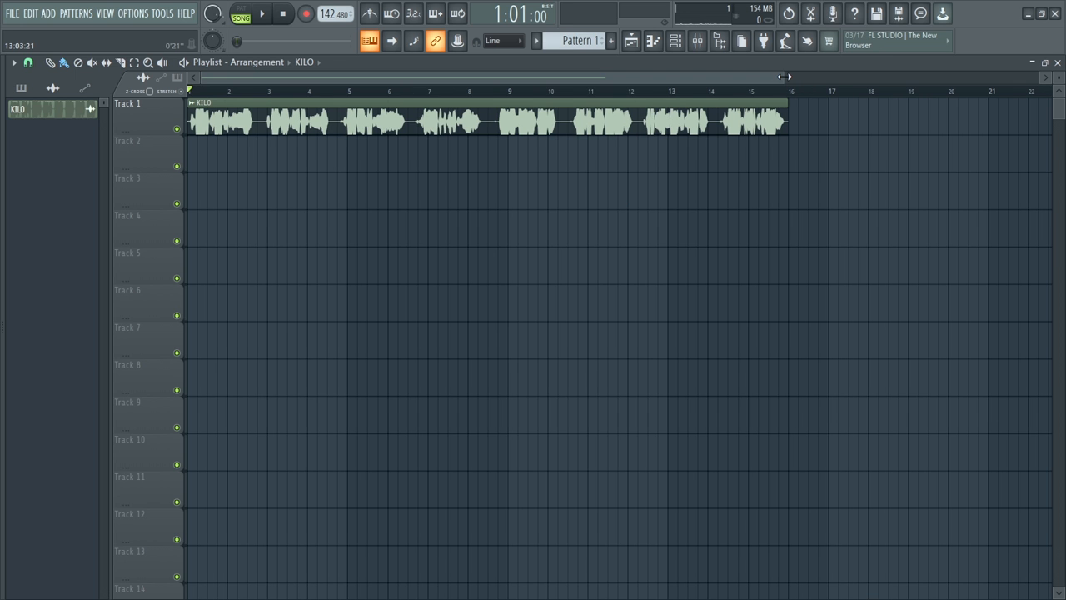
{"action": "left_click_drag", "start_coordinate": [785, 76], "coordinate": [748, 81]}
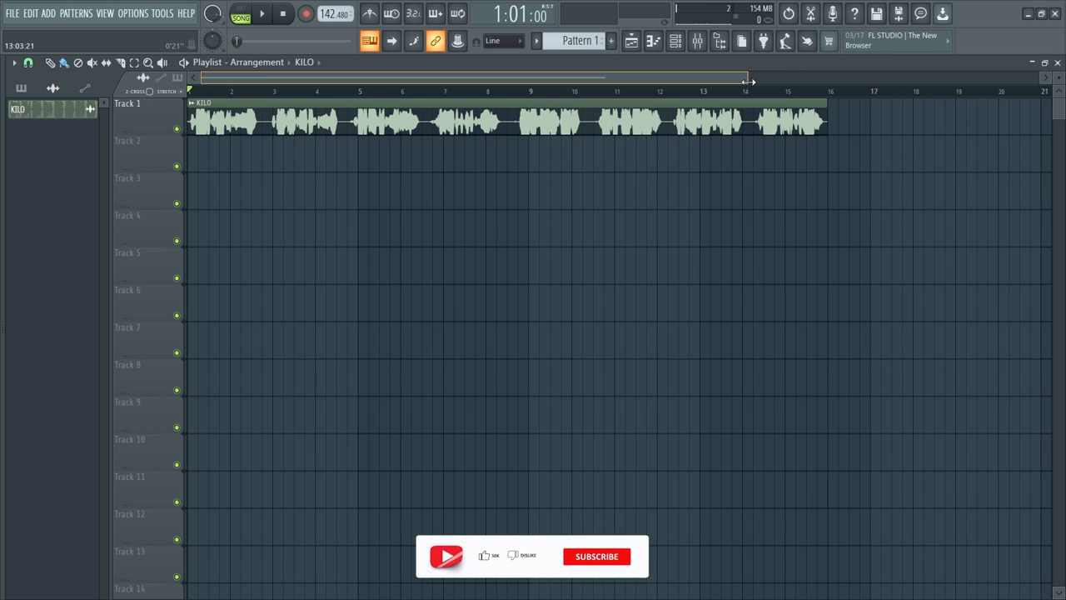
{"action": "left_click_drag", "start_coordinate": [749, 81], "coordinate": [746, 81]}
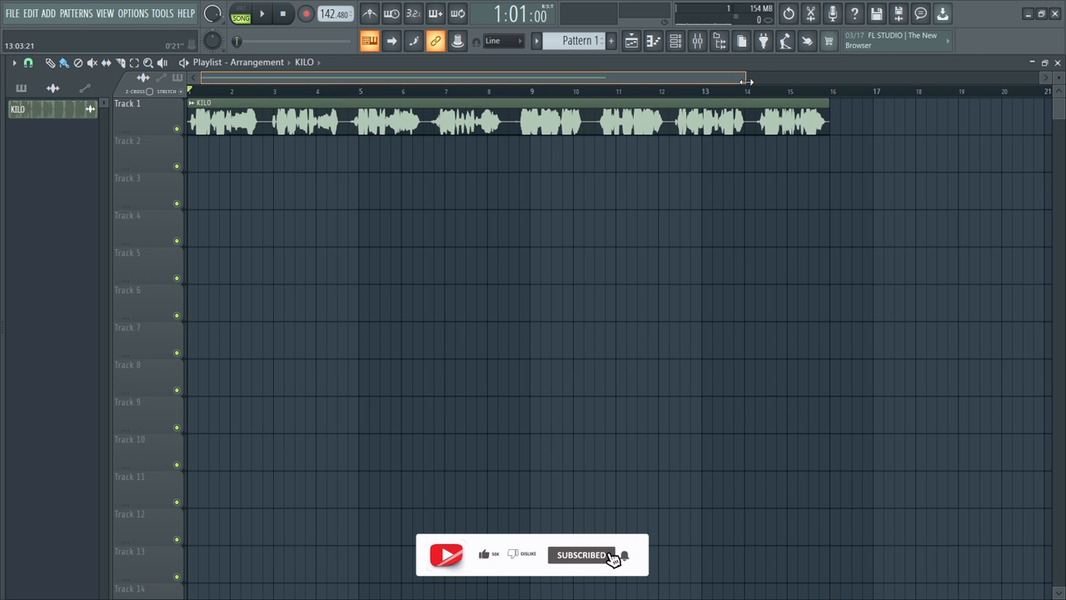